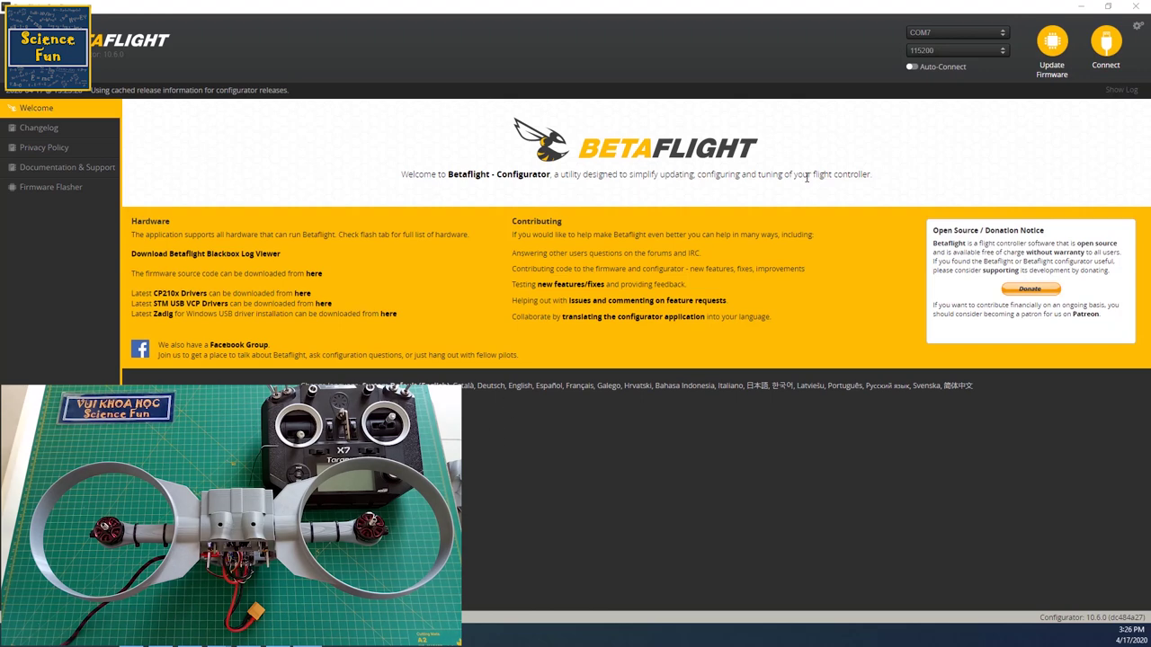
Step: Connect to the flight controller and calibrate the accelerometer with the craft level
click(1111, 49)
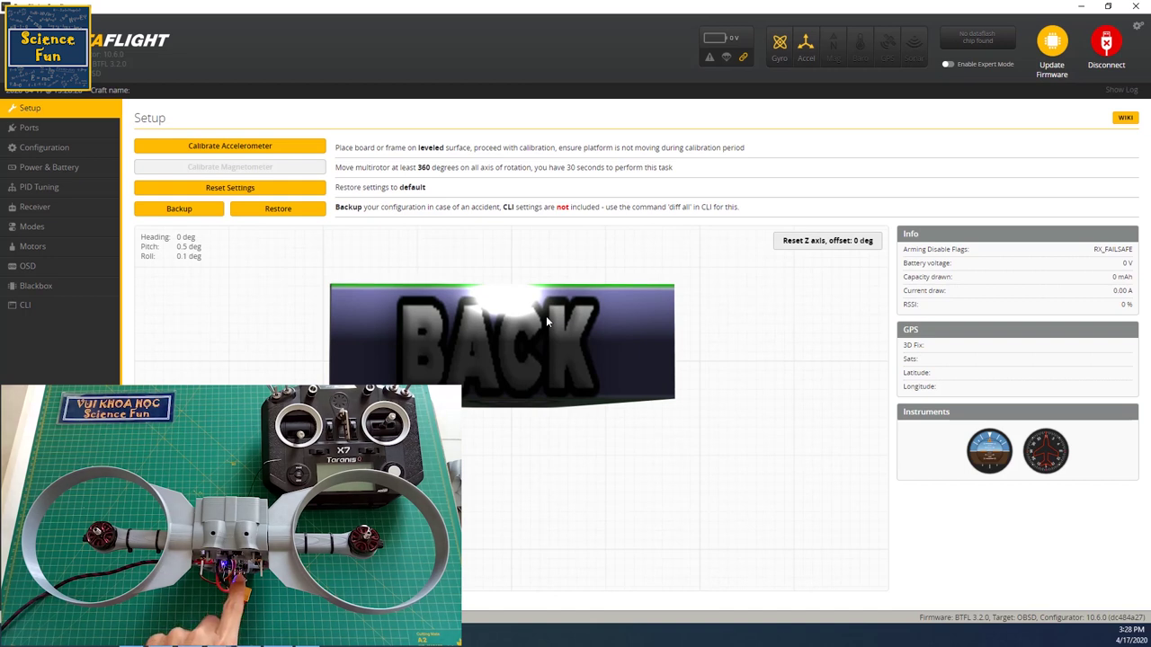
click(241, 147)
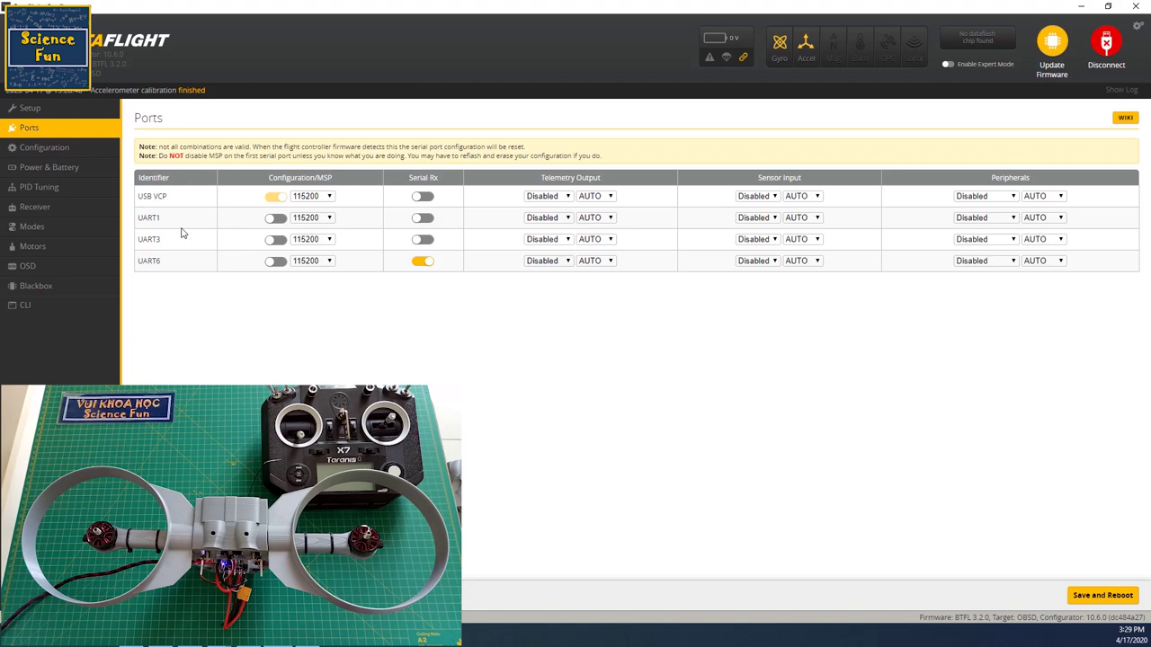
Step: Open the Configuration tab from the sidebar
click(72, 151)
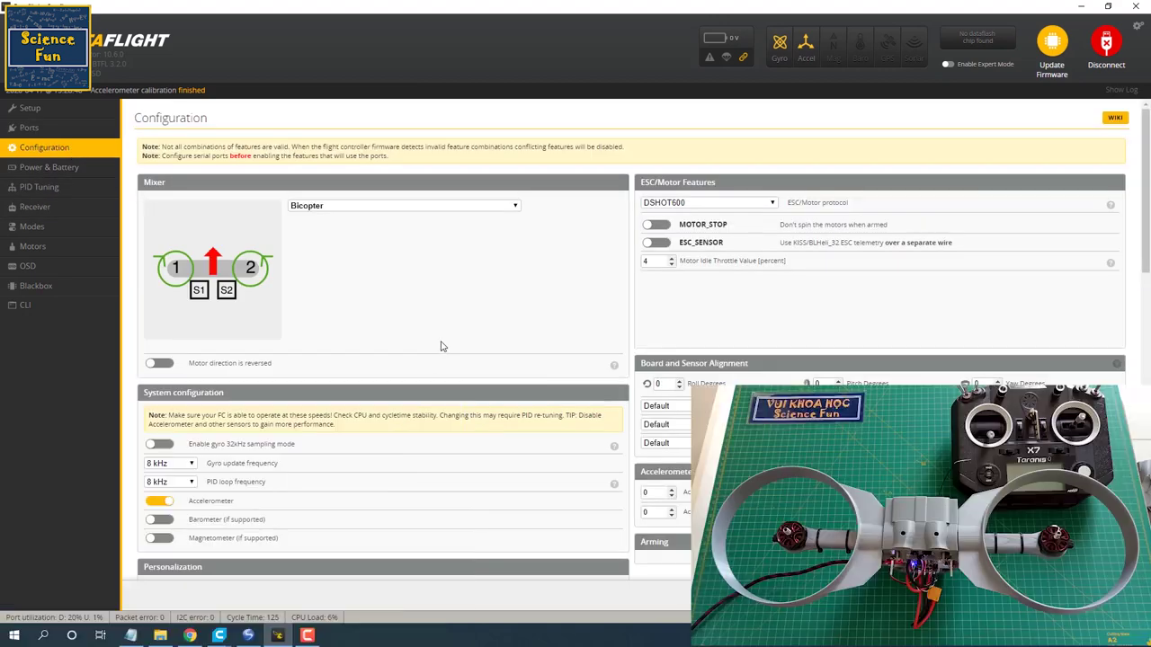
click(467, 208)
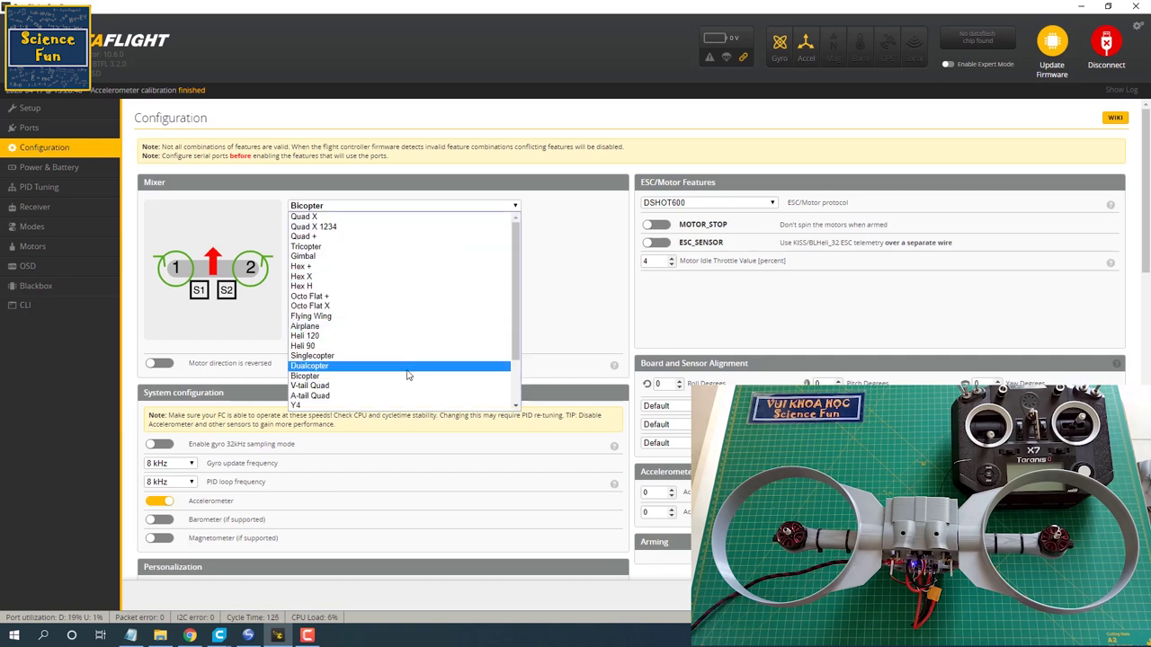
click(561, 295)
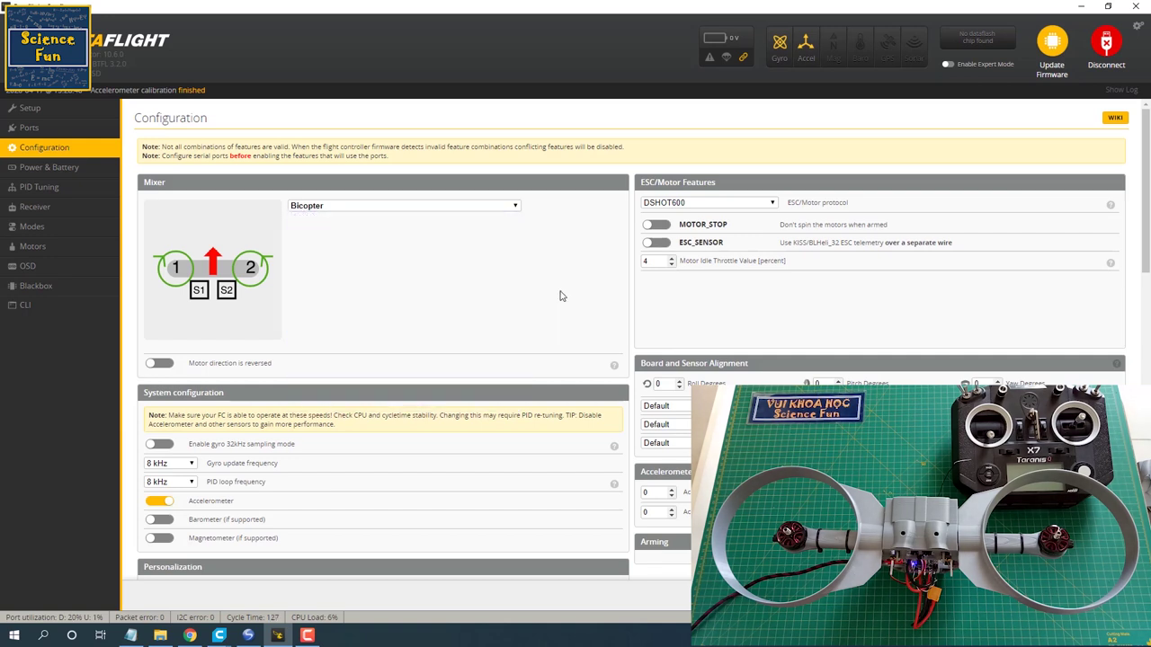
scroll(184, 269, down, 3)
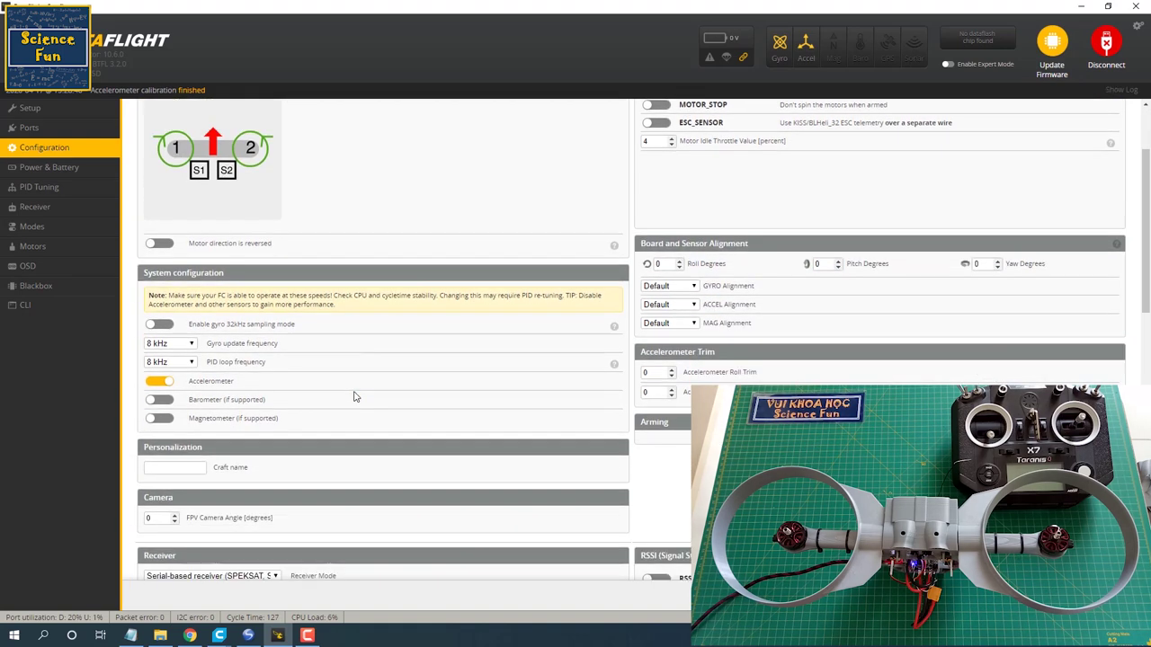
click(187, 349)
click(189, 357)
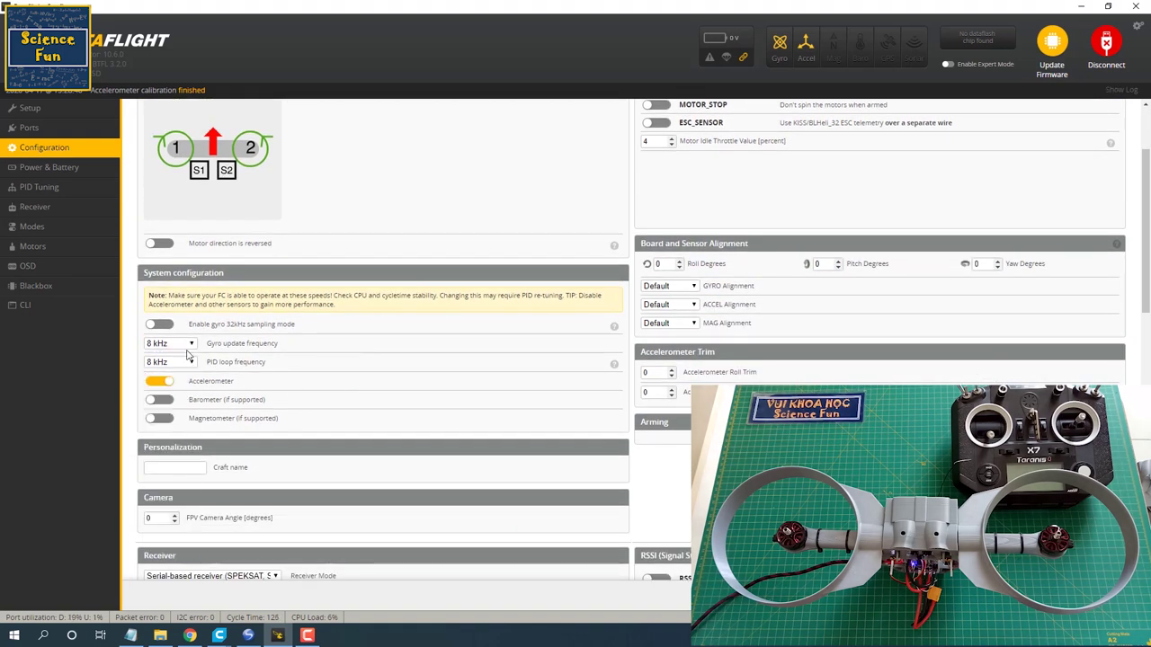
click(183, 367)
click(213, 383)
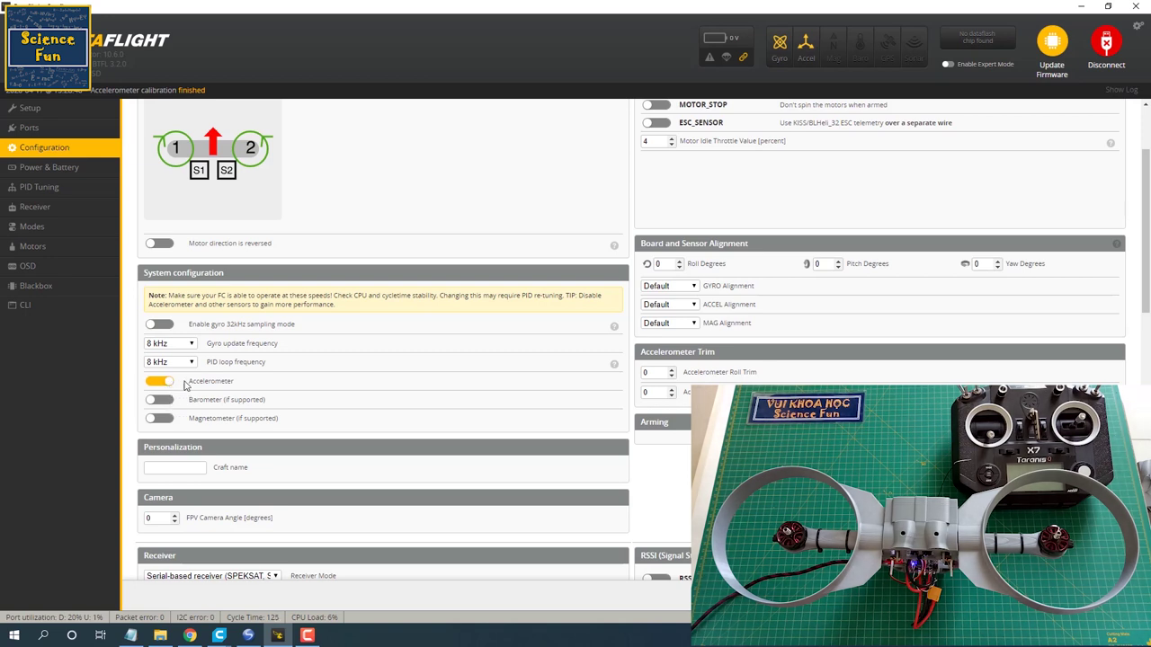
mouse_move(183, 382)
mouse_down()
mouse_move(228, 383)
mouse_move(258, 422)
mouse_move(230, 400)
mouse_move(298, 402)
mouse_up()
click(253, 409)
click(281, 420)
click(298, 402)
scroll(401, 447, down, 1)
scroll(365, 417, down, 3)
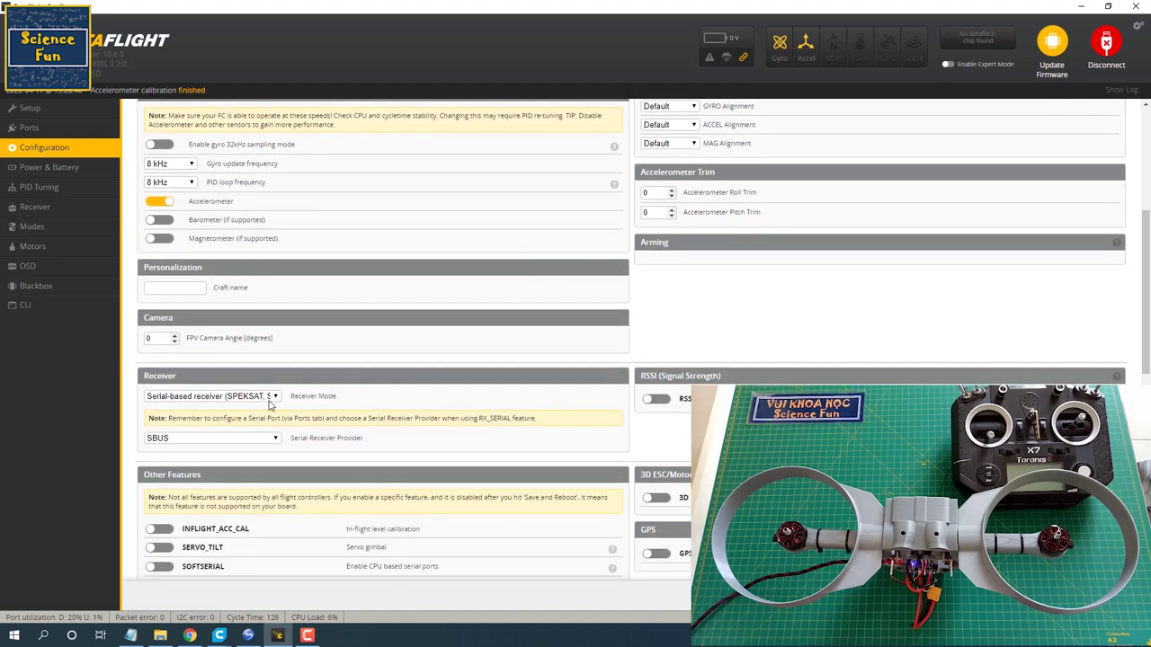
Step: Keep the receiver mode as serial-based with SBUS as the serial receiver provider
click(275, 401)
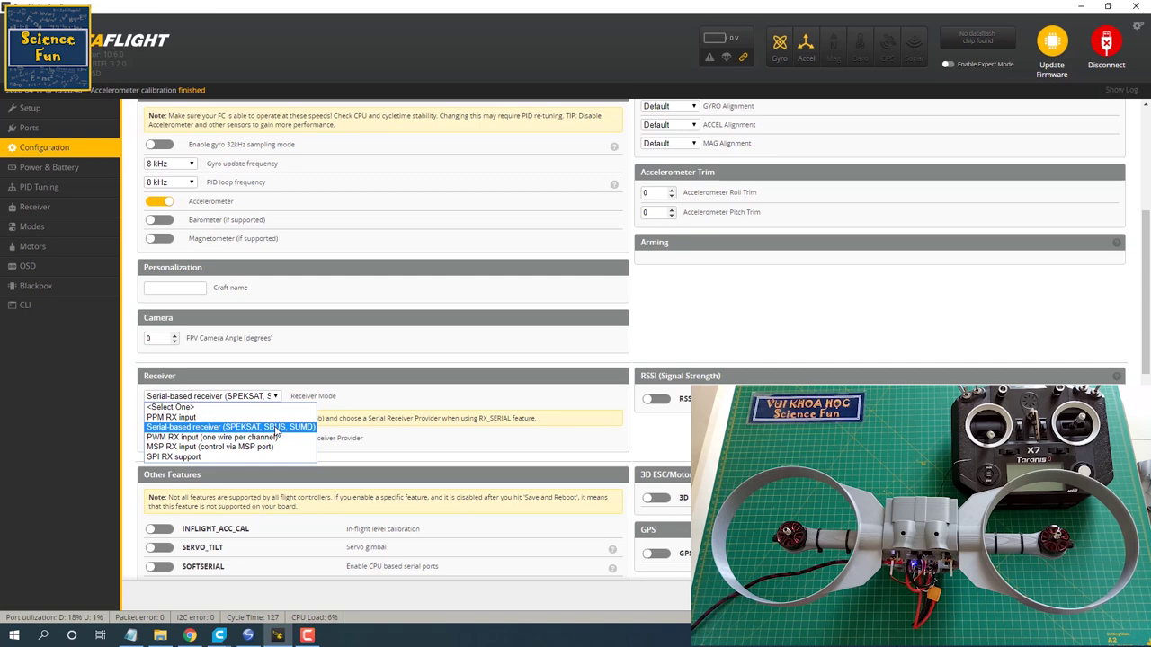
click(276, 429)
click(263, 441)
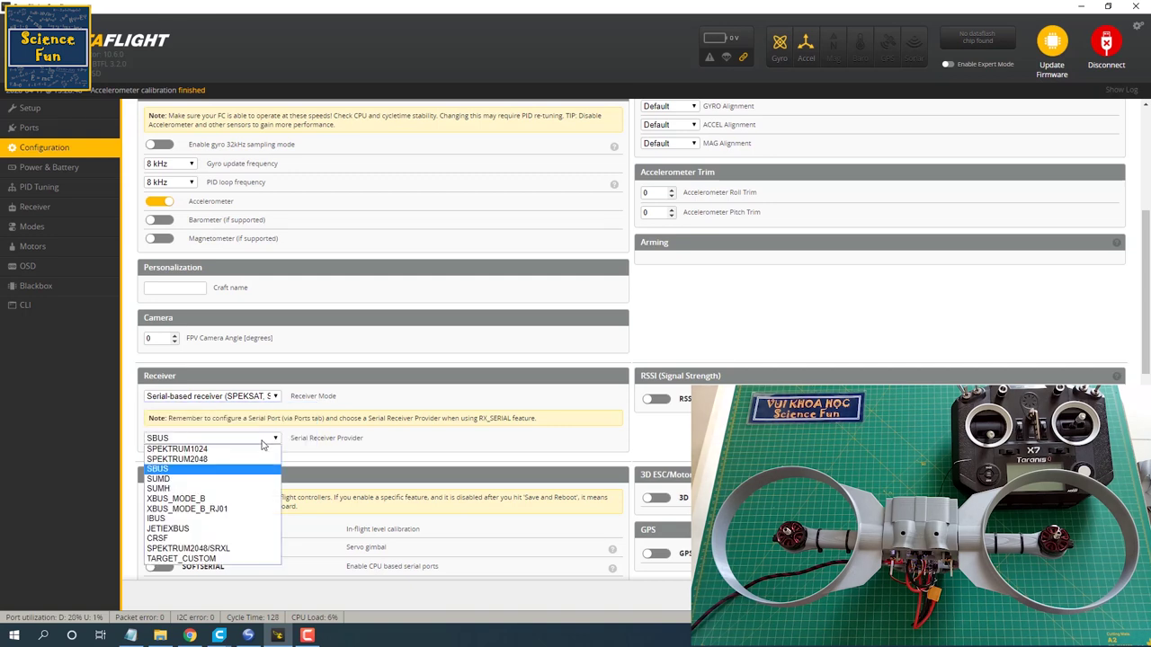
click(223, 471)
scroll(389, 432, down, 5)
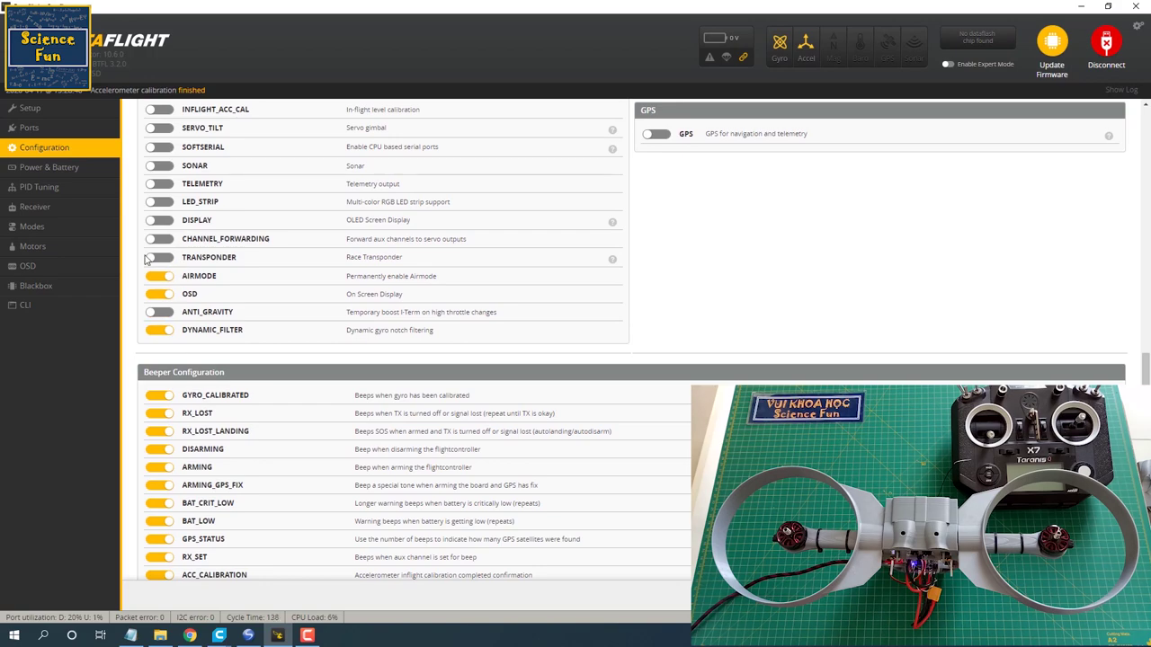
scroll(290, 386, down, 2)
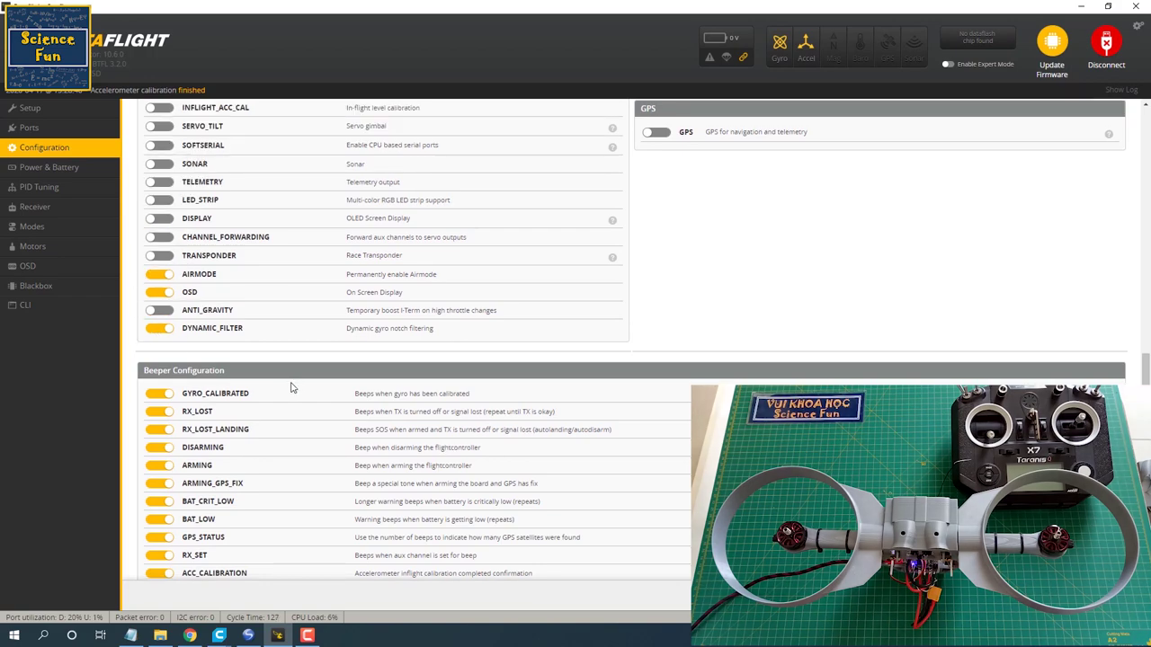
scroll(485, 421, up, 6)
scroll(488, 421, up, 1)
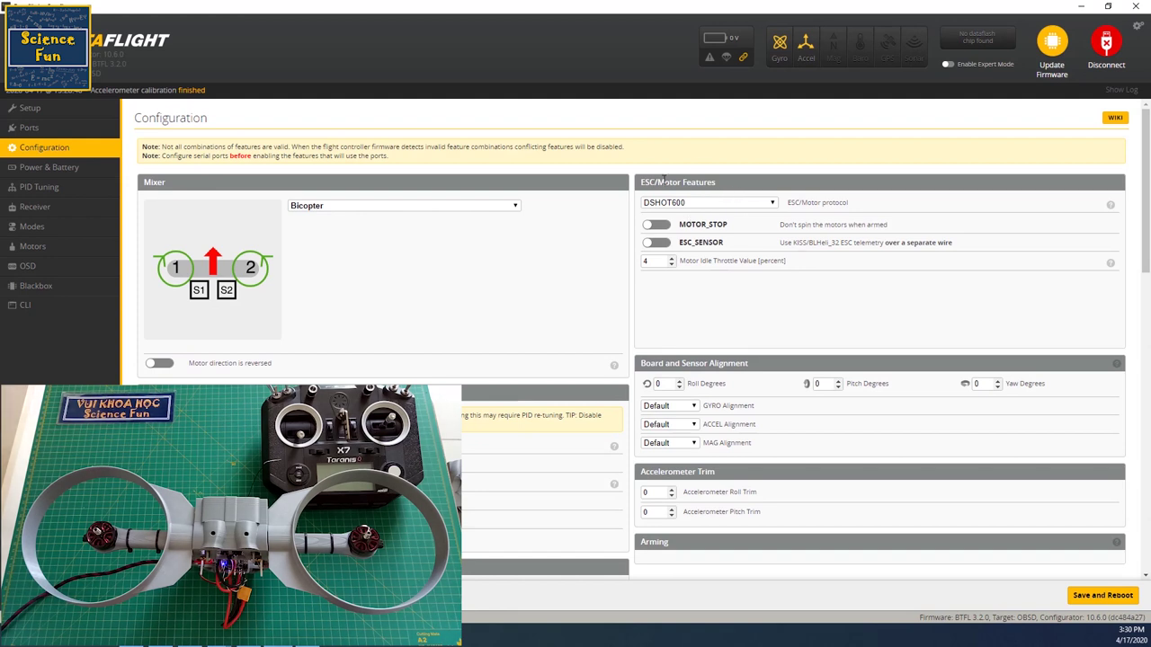
Step: Keep DSHOT600 as the motor protocol, review the features, and open the Receiver tab
click(728, 204)
click(727, 204)
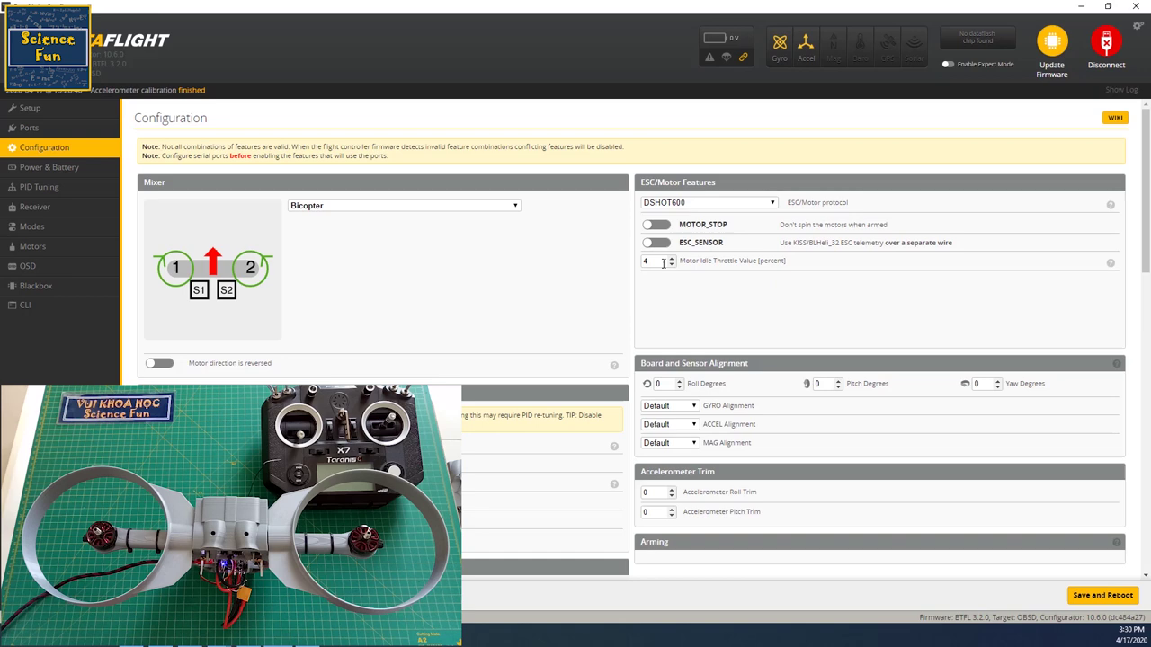
scroll(735, 285, down, 1)
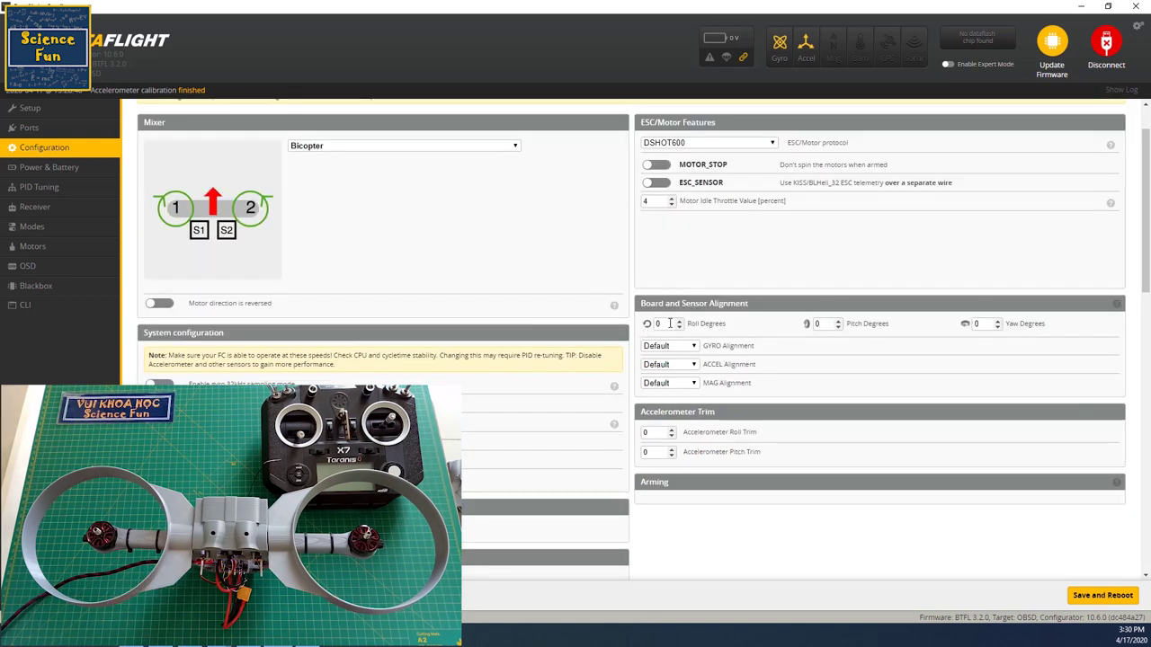
scroll(753, 367, down, 4)
scroll(752, 367, up, 5)
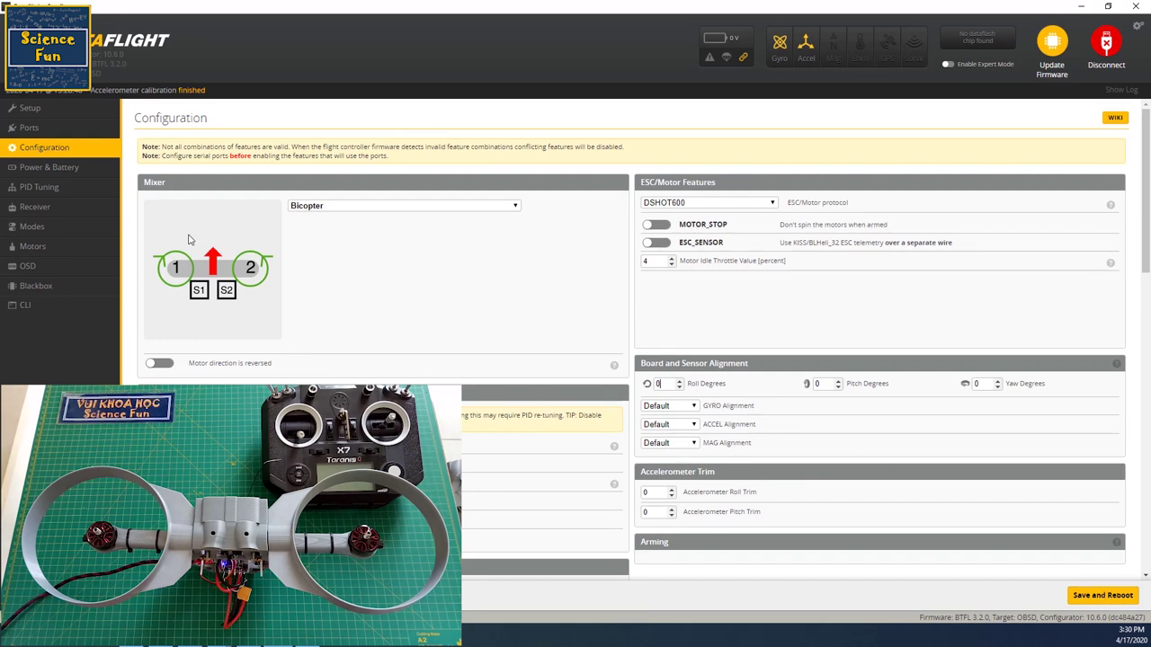
click(87, 212)
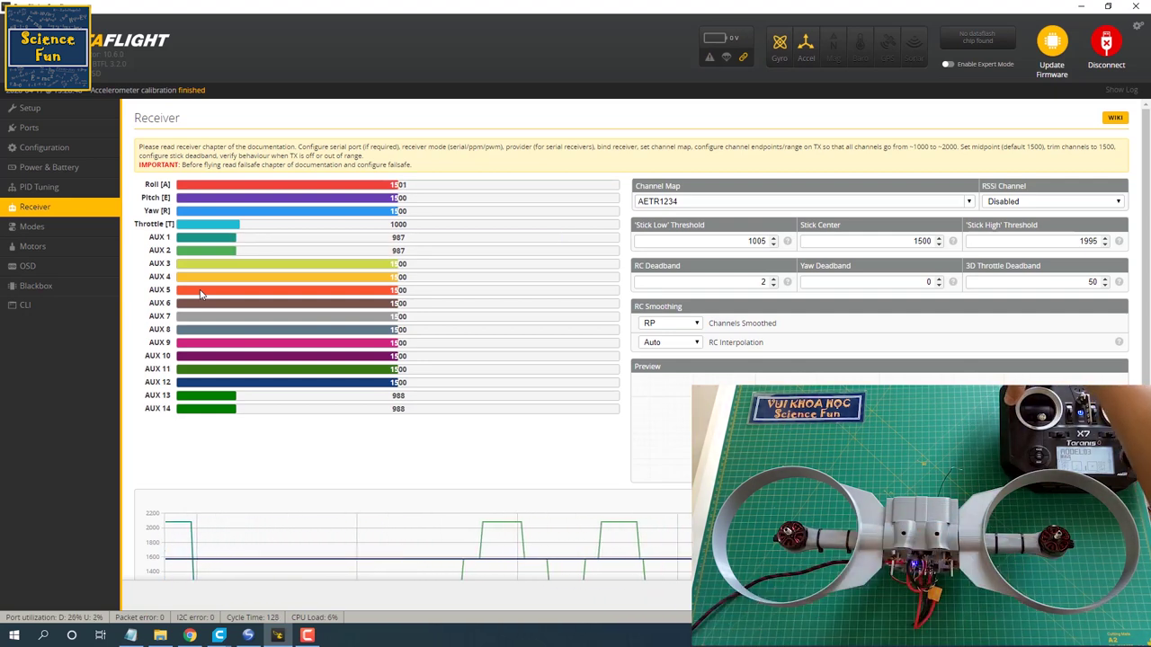
Step: Open the Modes tab to review ARM on AUX 1 and ANGLE on AUX 2
click(94, 232)
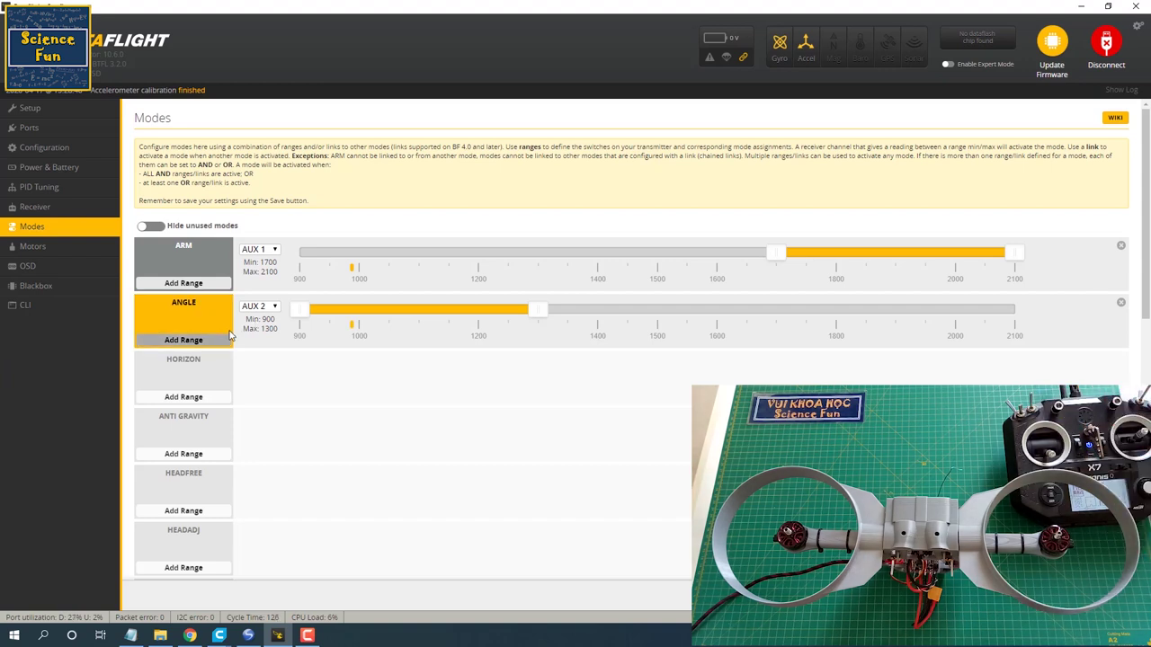
Step: Run the 'resource' command in the CLI to list the pin mappings
click(74, 310)
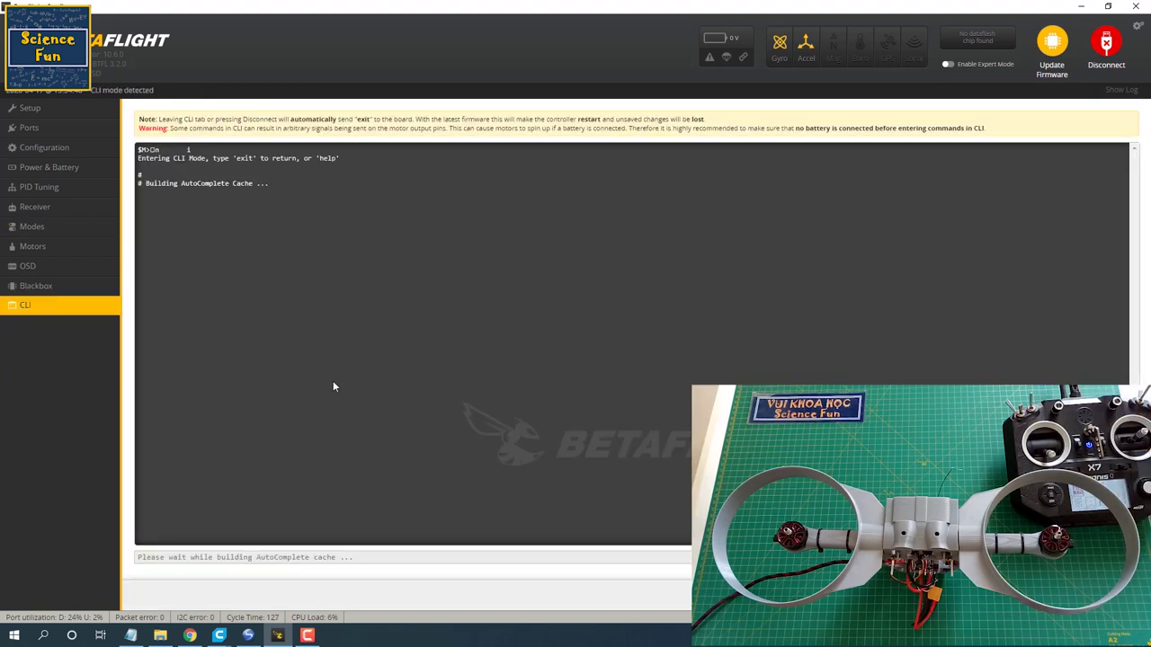
click(340, 554)
text(resourc)
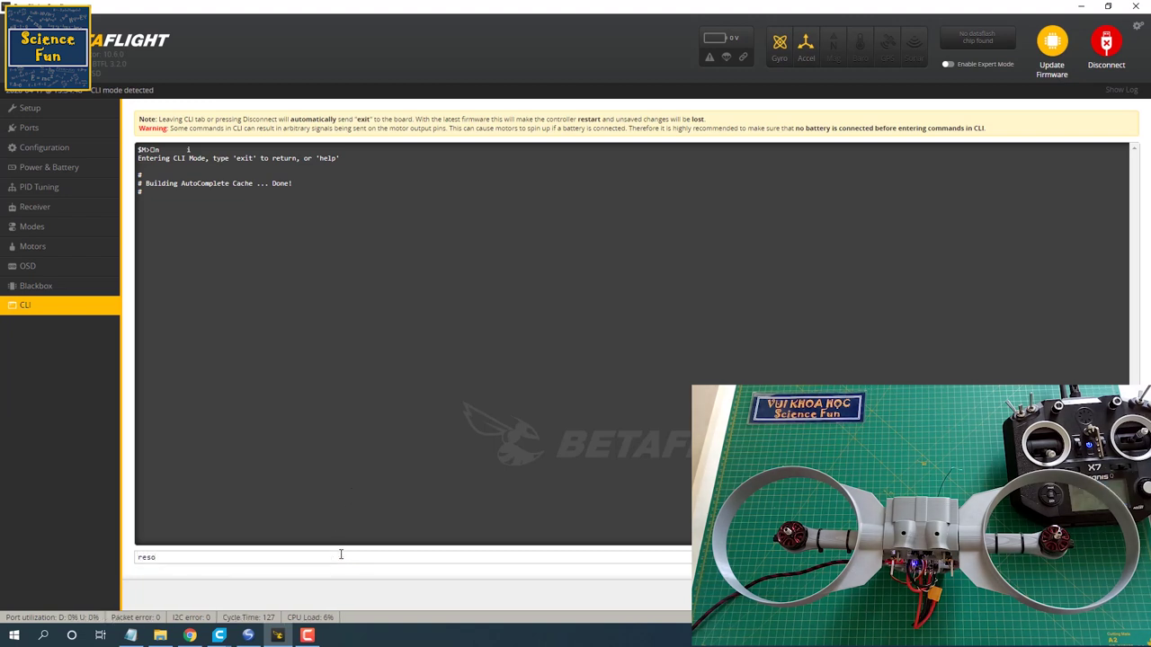
text(e)
key(Return)
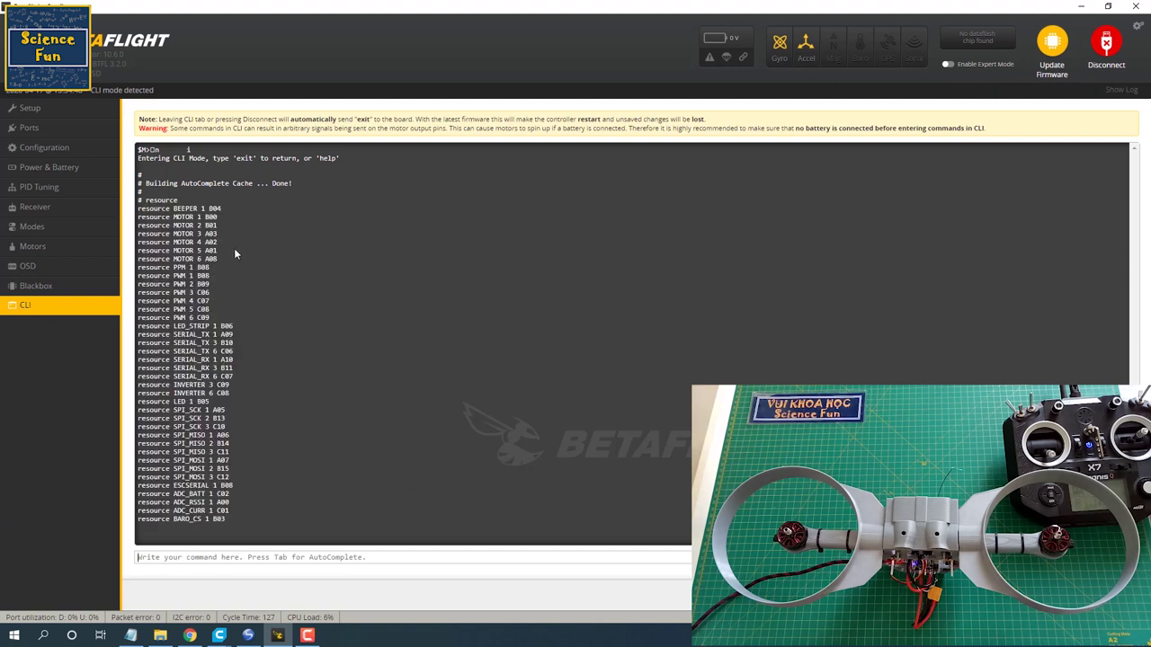
Step: Copy the six MOTOR resource lines into the Notepad file
drag(234, 255, 143, 217)
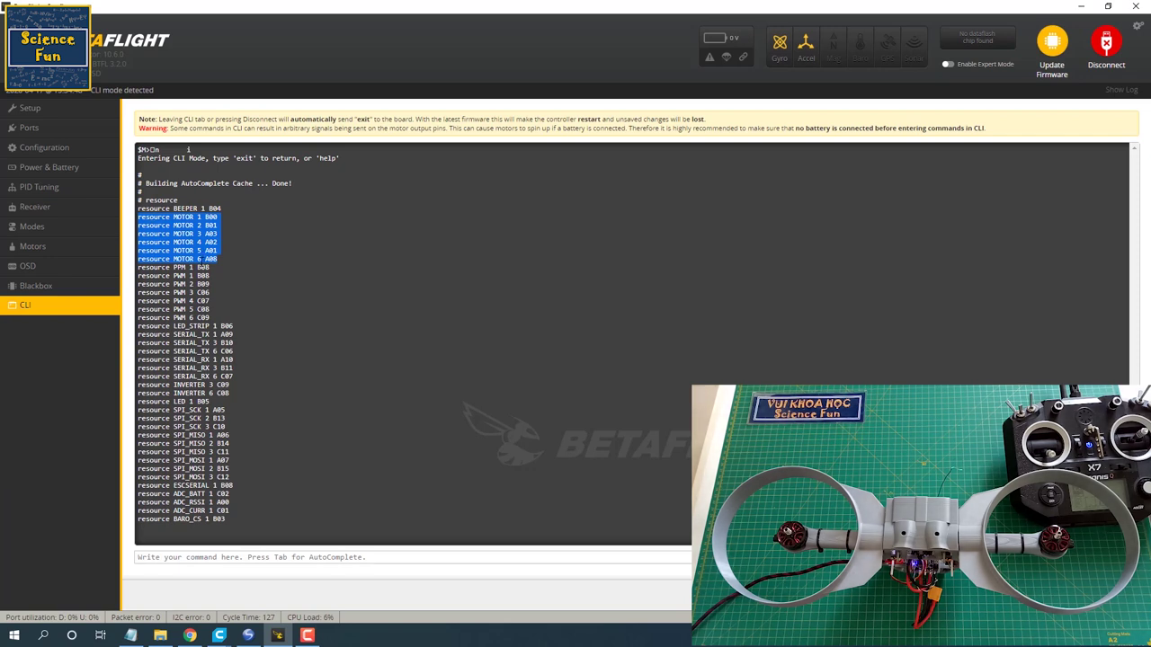
click(130, 635)
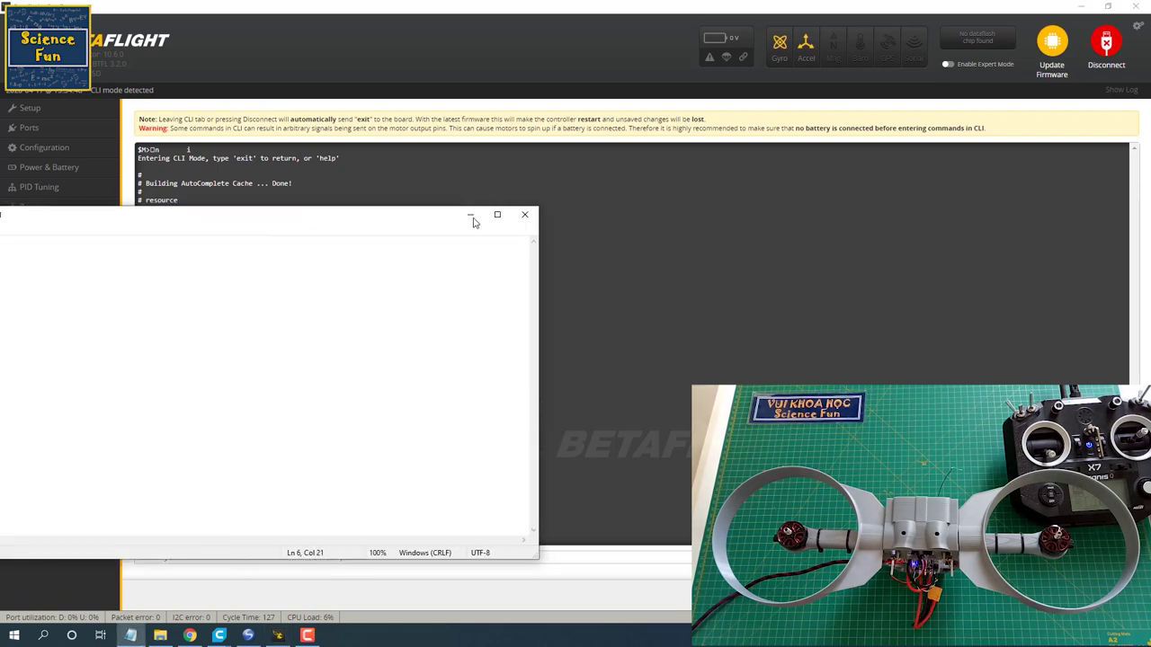
key(ctrl+v)
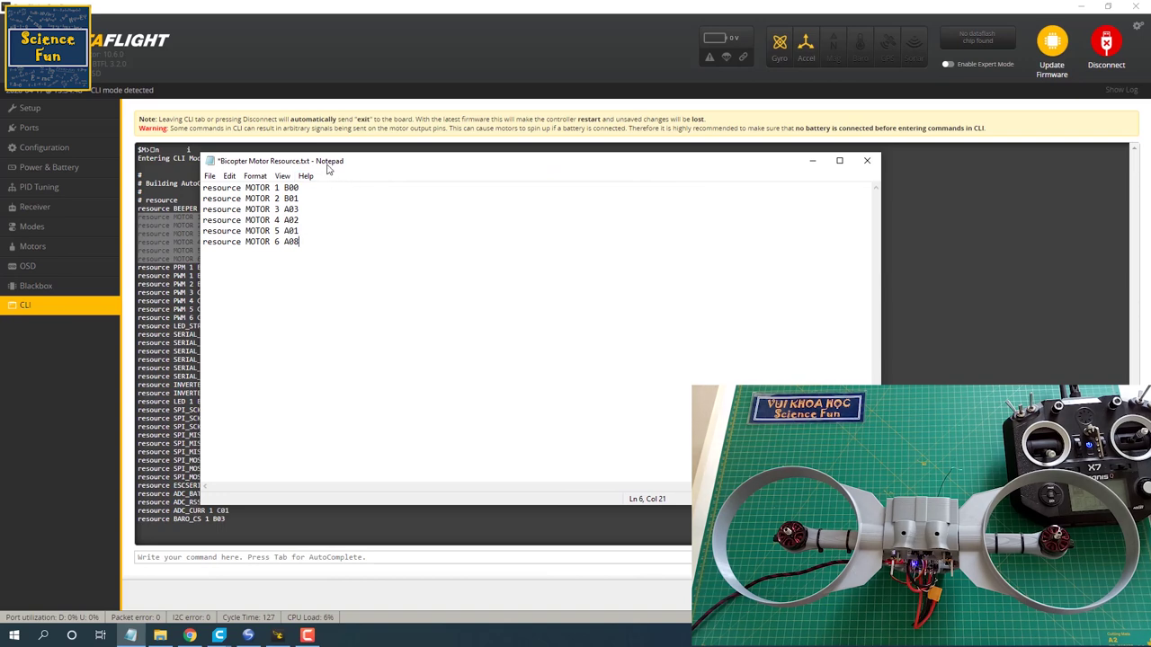
drag(305, 247, 202, 187)
click(131, 635)
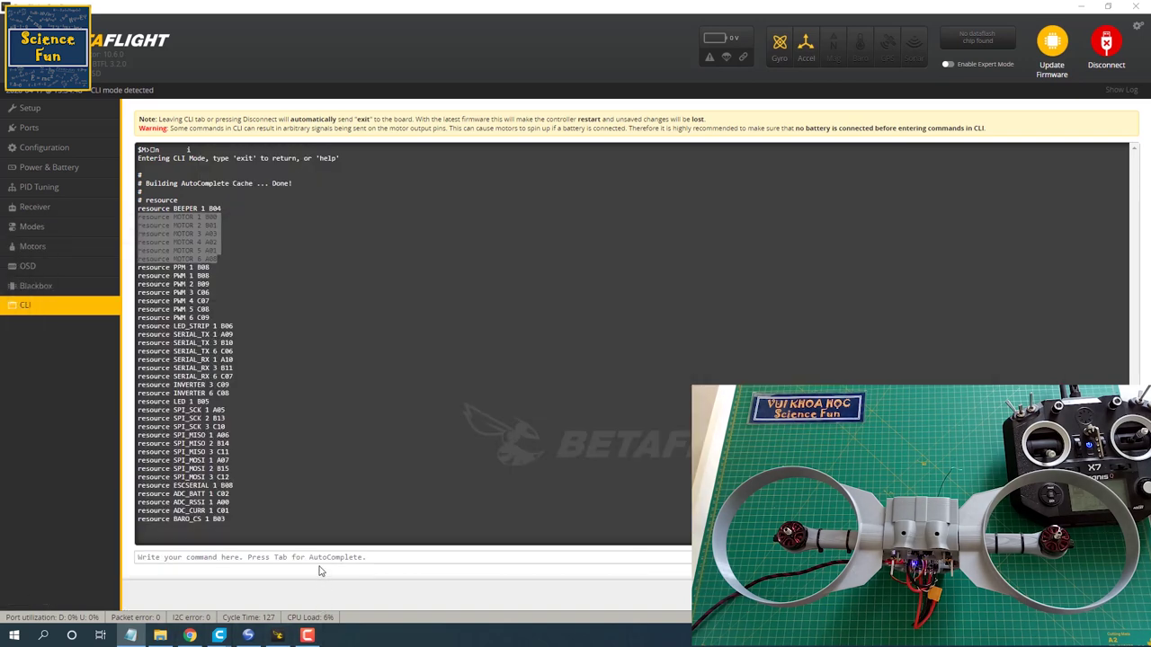
Step: Free motors 1 and 2 with 'resource motor 1 none' and 'resource motor 2 none'
click(321, 557)
text(resource)
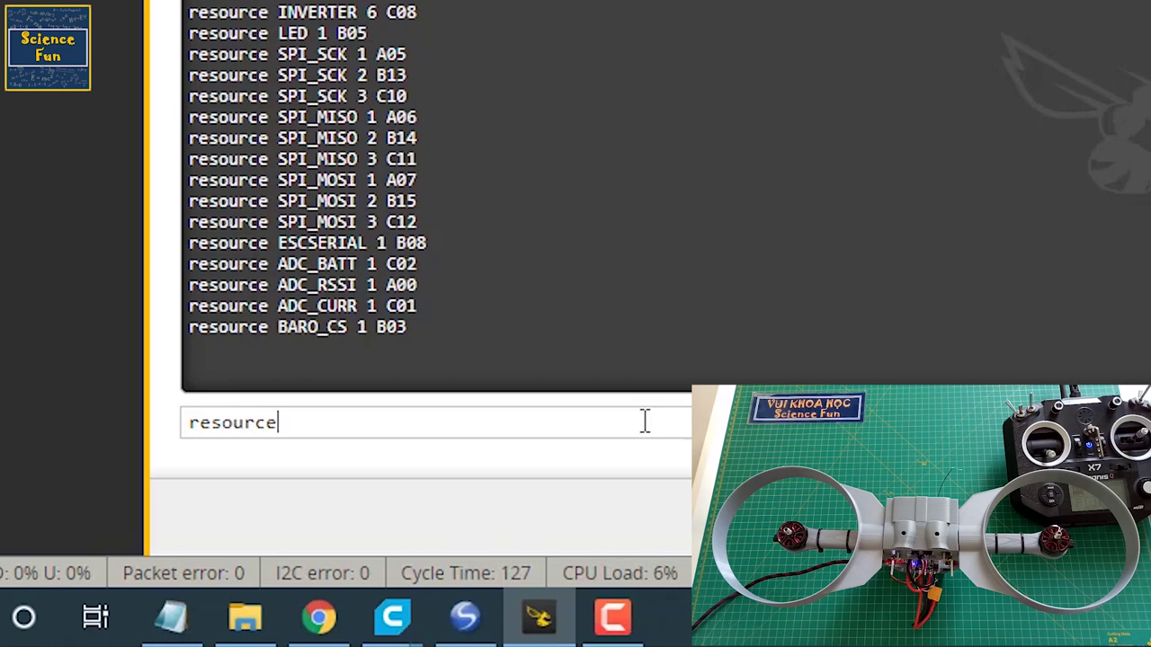
text( m)
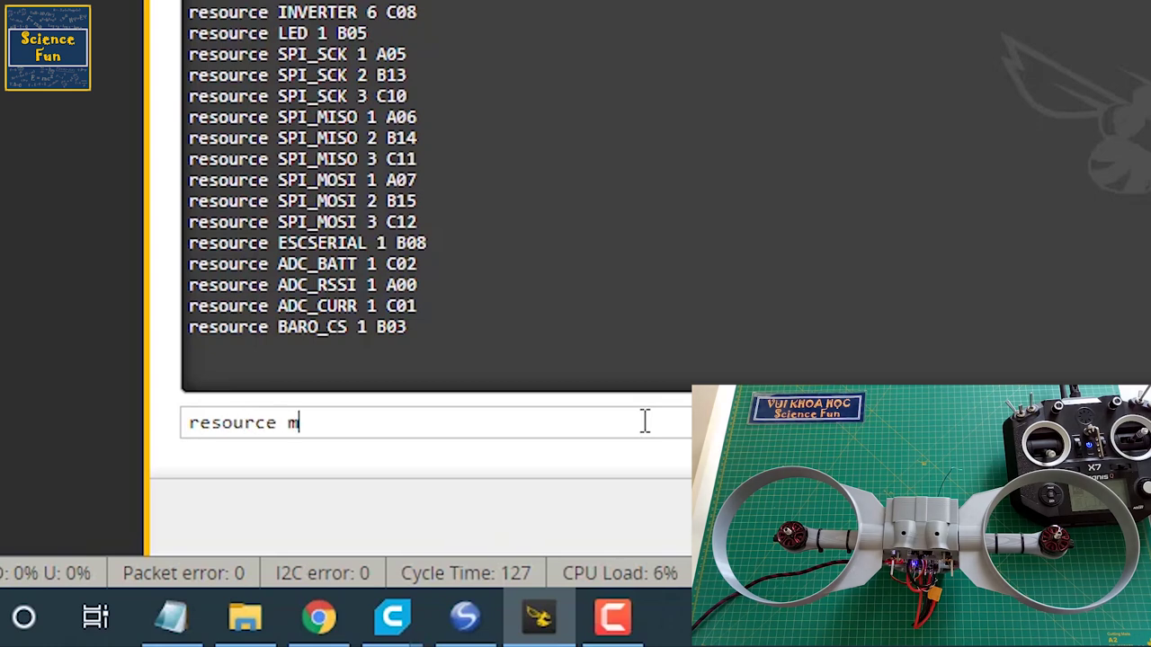
text(otor 1 noe)
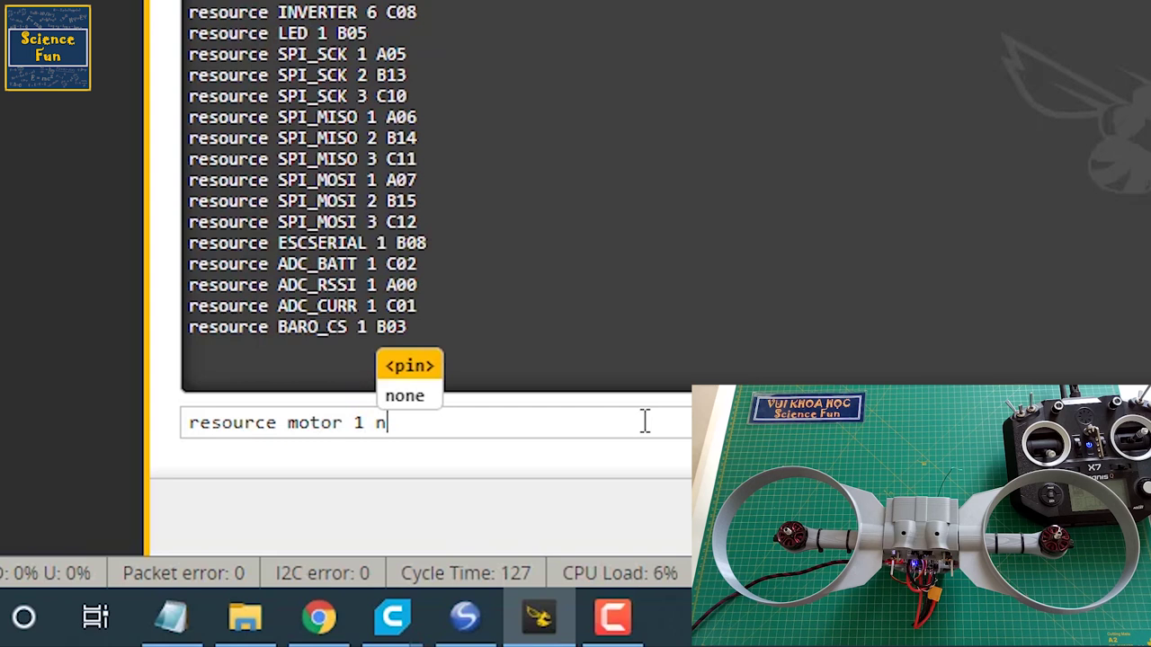
key(BackSpace)
text(ne)
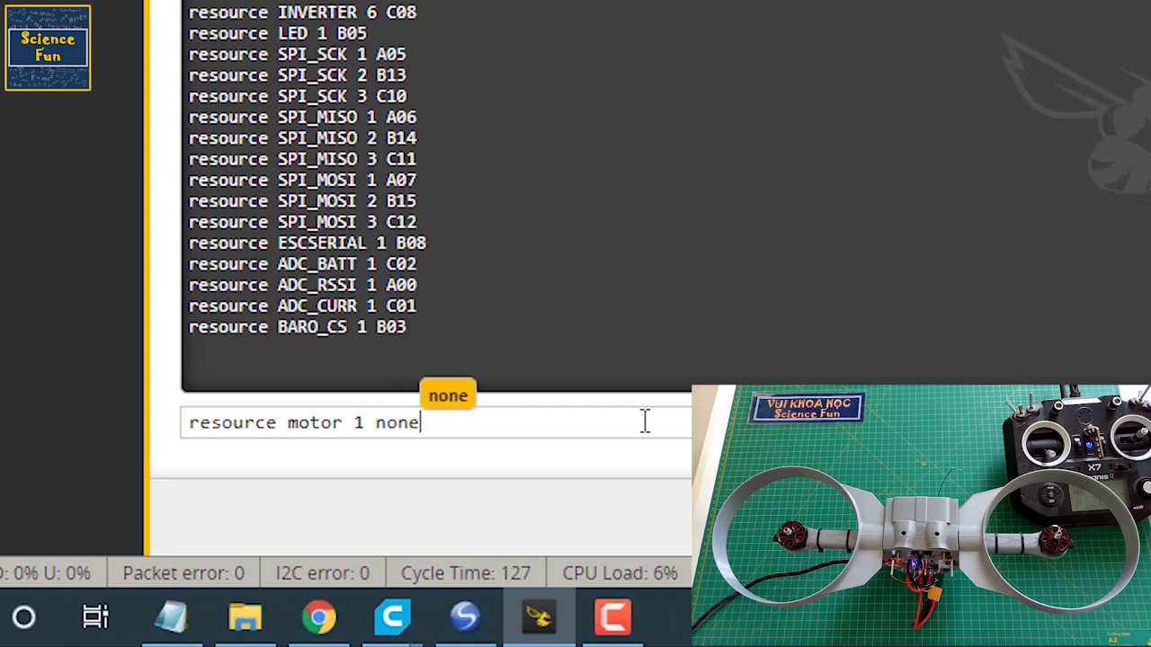
key(Return)
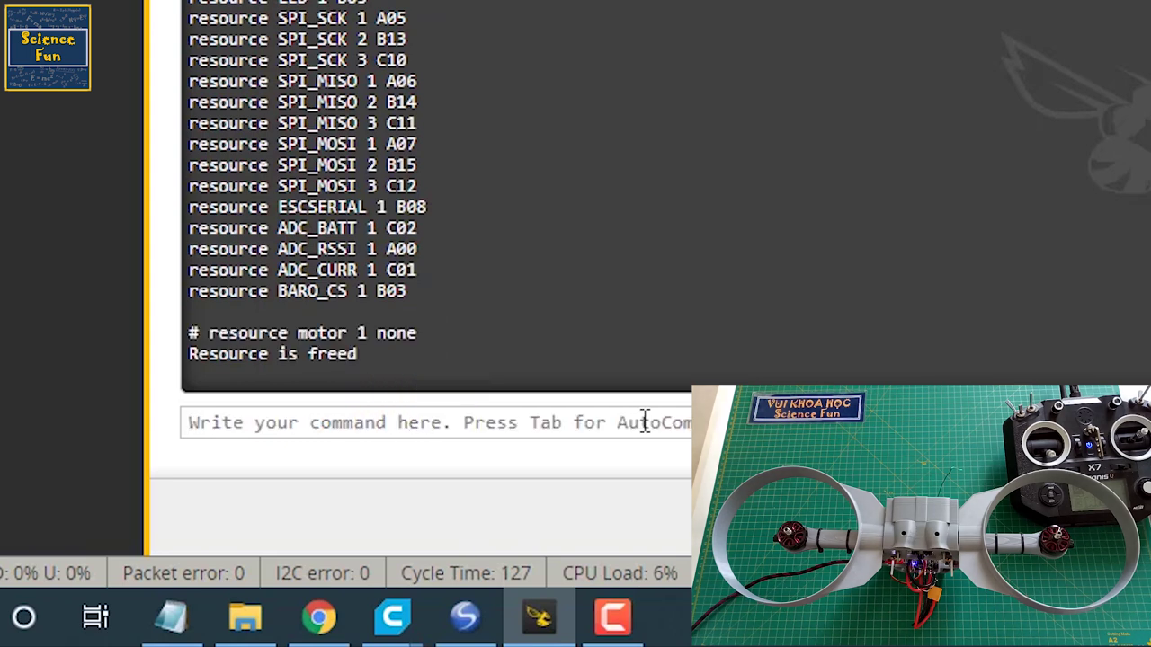
drag(417, 334, 207, 336)
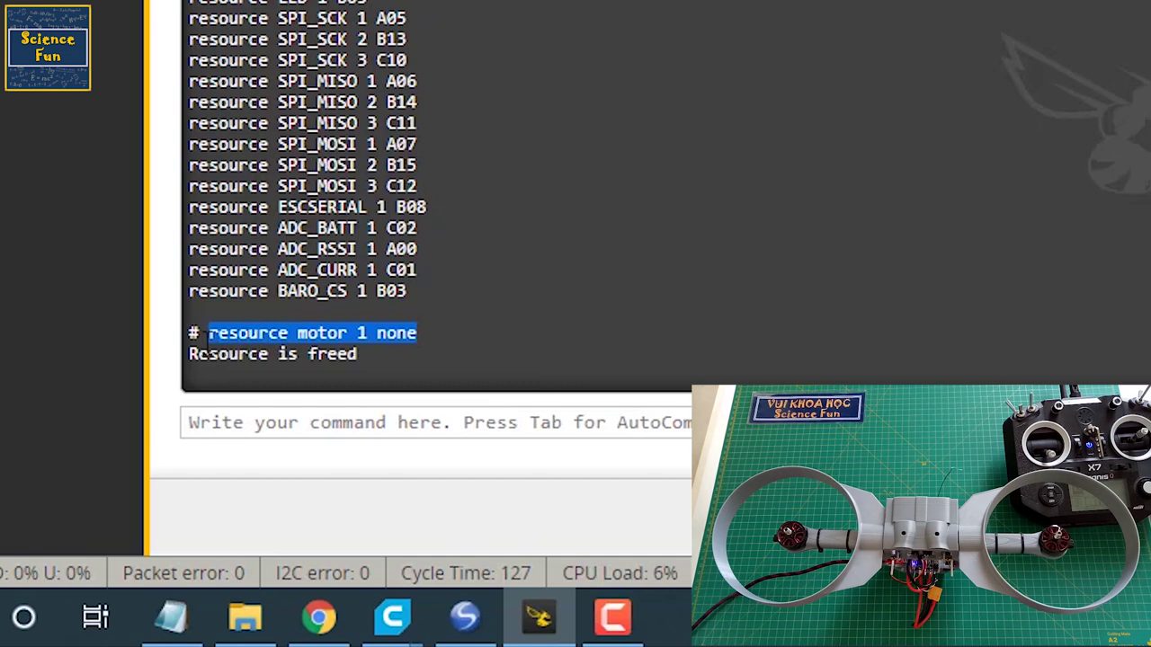
click(367, 427)
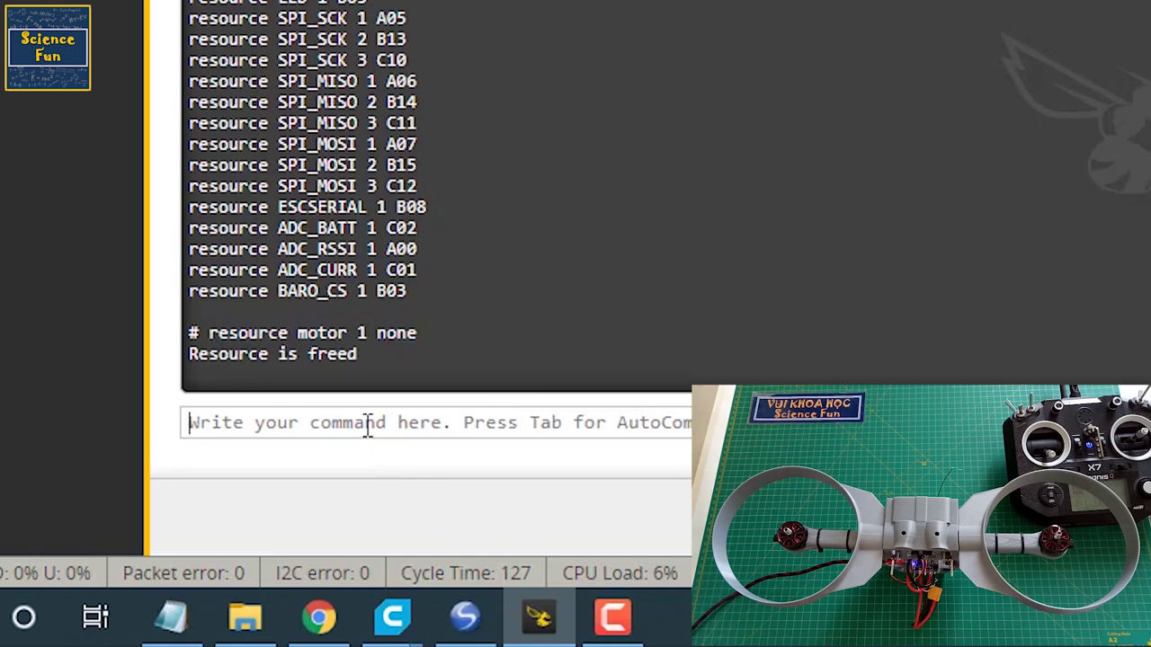
text(reso)
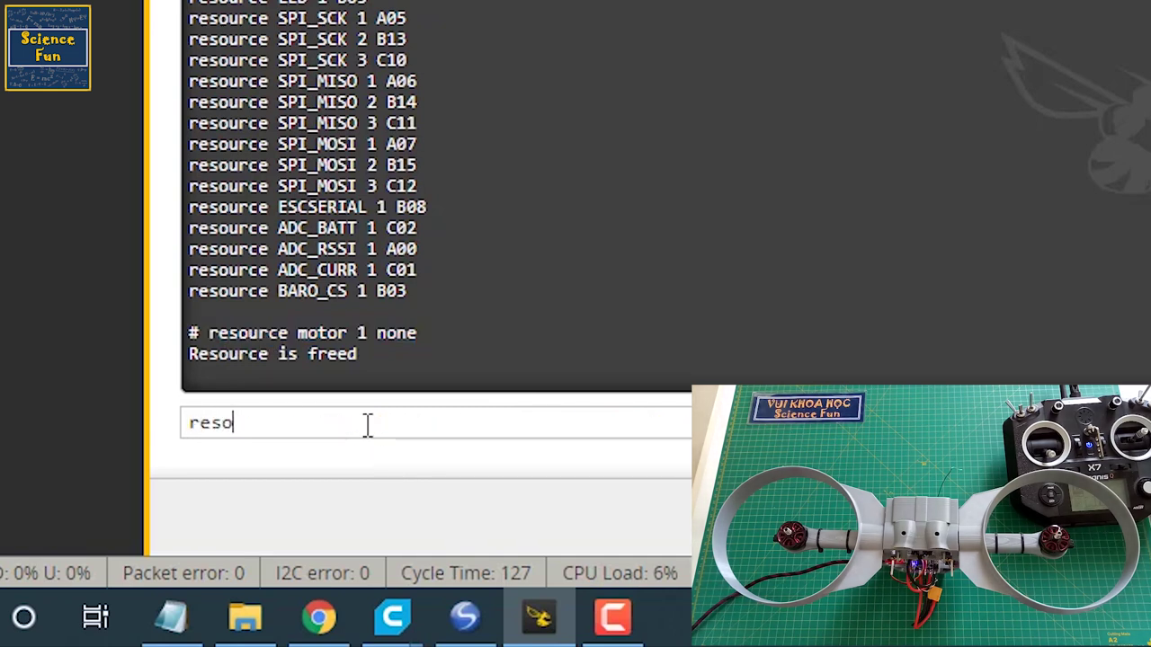
text(urce motor 2 none)
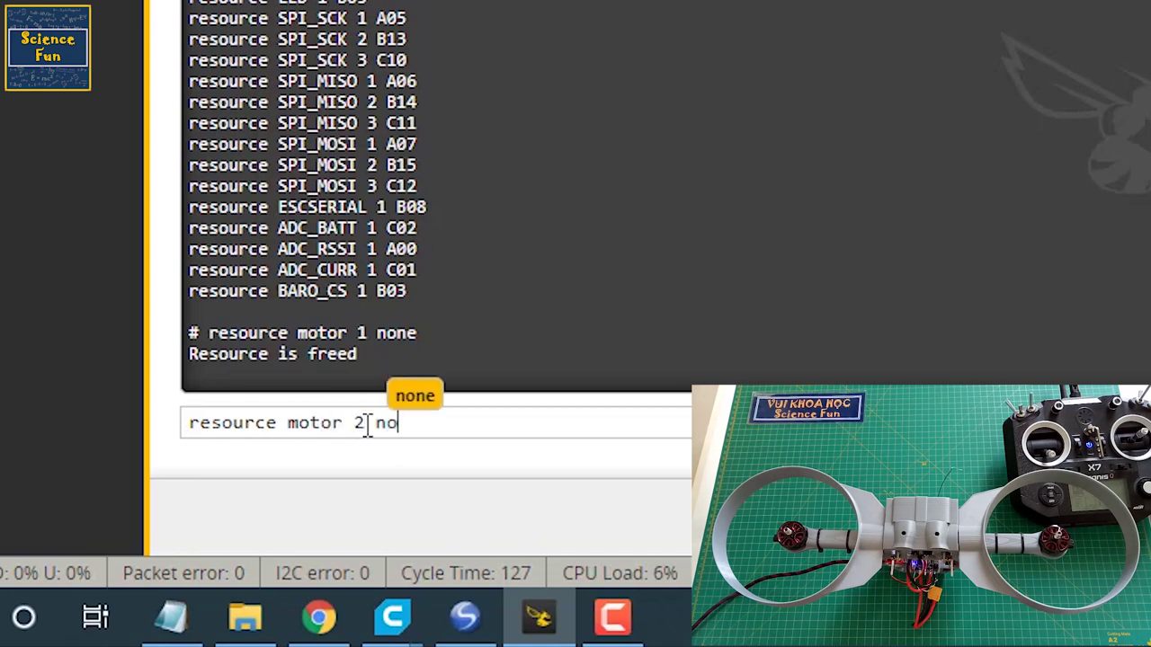
key(Return)
Step: Free motors 3 and 4 by editing the recalled command to 'resource motor 3/4 none'
key(Up)
key(Left)
key(Left)
key(Left)
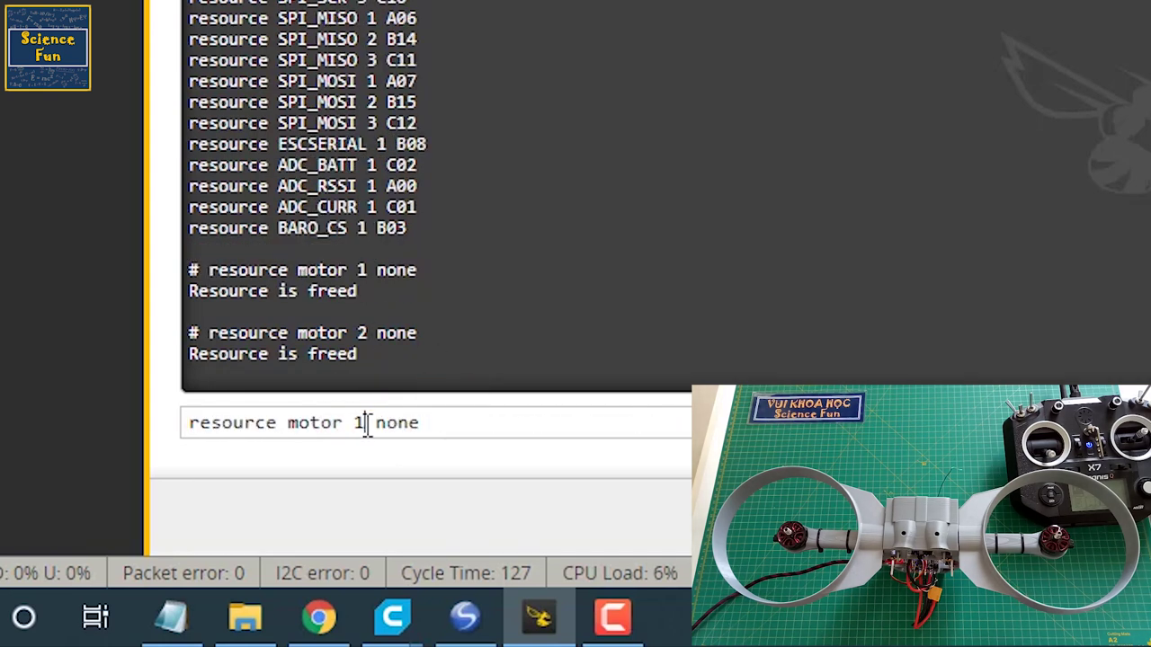
key(BackSpace)
text(3)
key(Right)
key(Right)
key(Right)
key(Return)
key(Up)
click(365, 425)
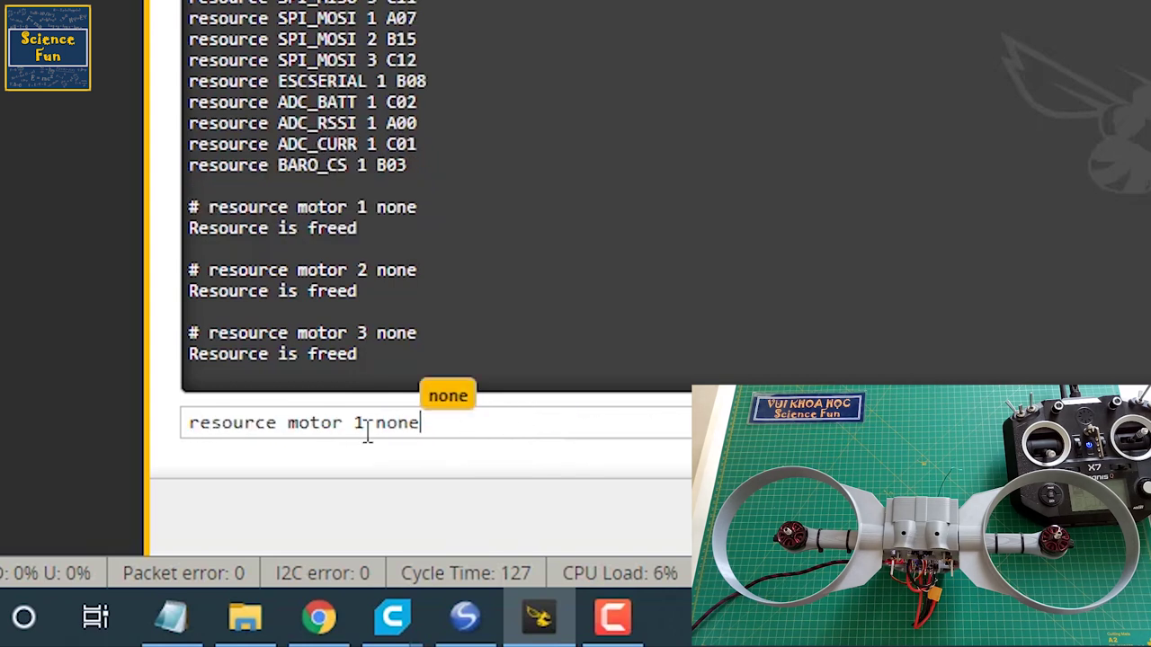
key(BackSpace)
text(4)
click(486, 424)
key(Return)
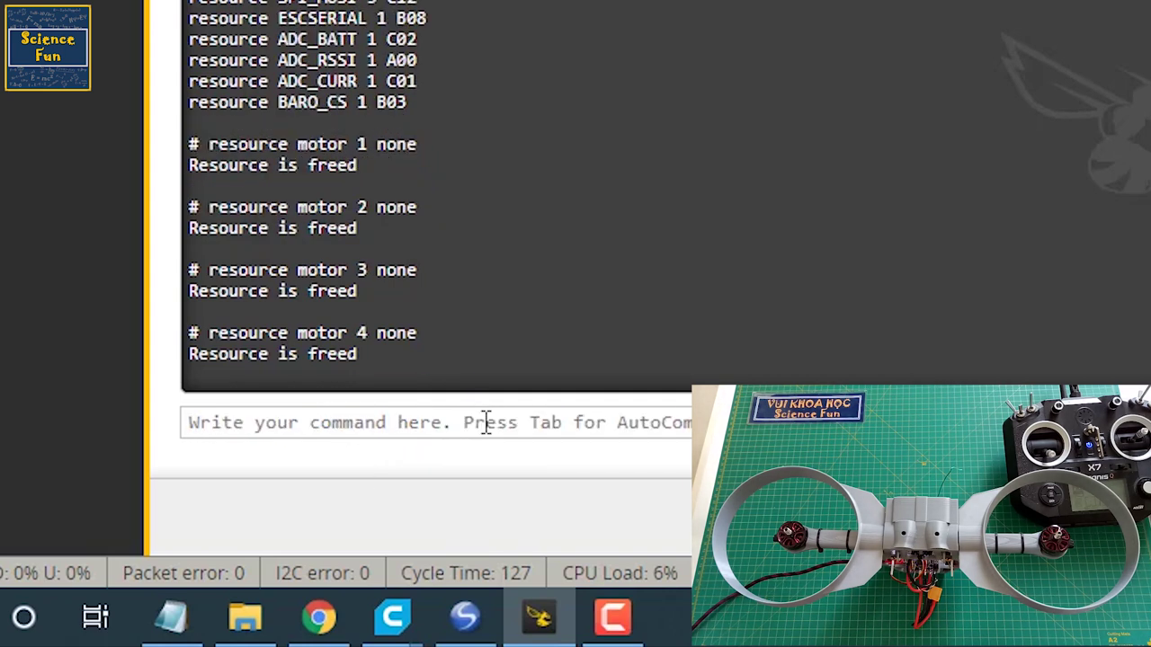
Step: Free motors 5 and 6 with 'resource motor 5 none' and 'resource motor 6 none'
key(Up)
key(Up)
key(Up)
click(365, 424)
key(BackSpace)
text(5 none)
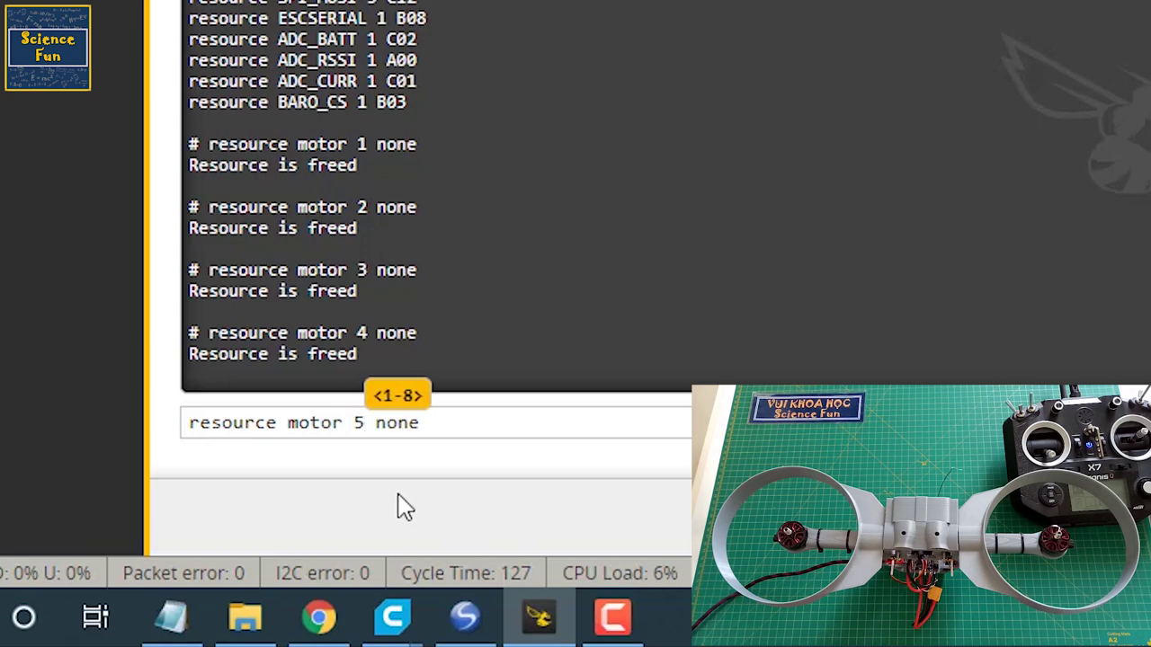
click(473, 423)
key(Return)
key(Up)
key(Up)
key(Up)
click(365, 423)
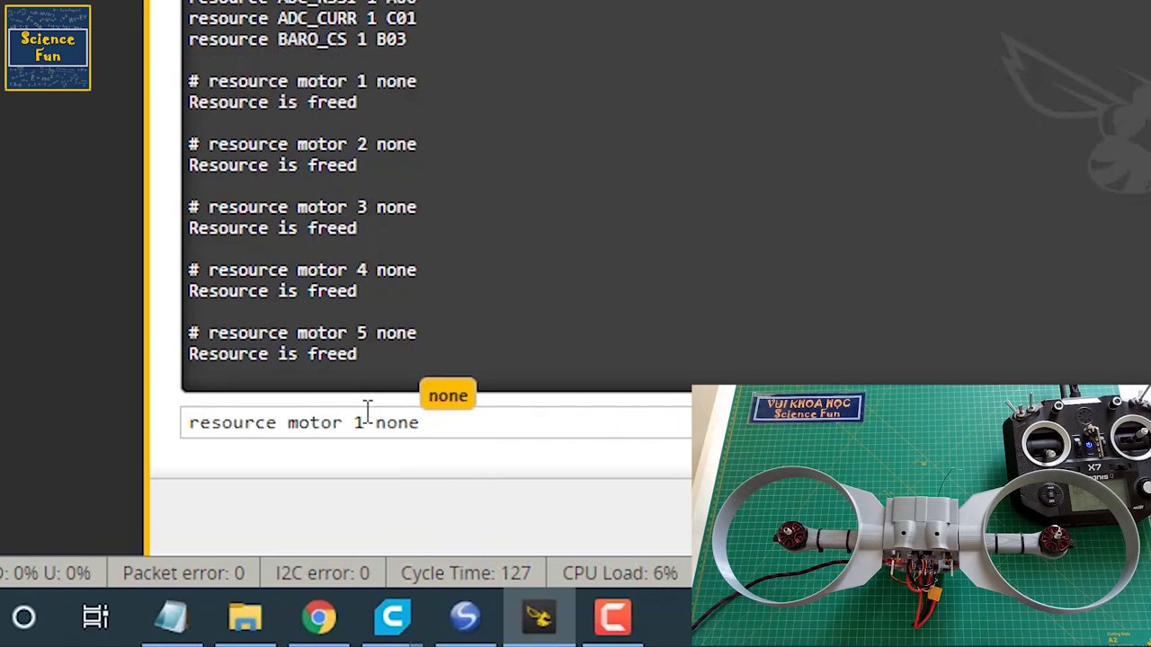
key(BackSpace)
text(6)
click(473, 424)
key(Return)
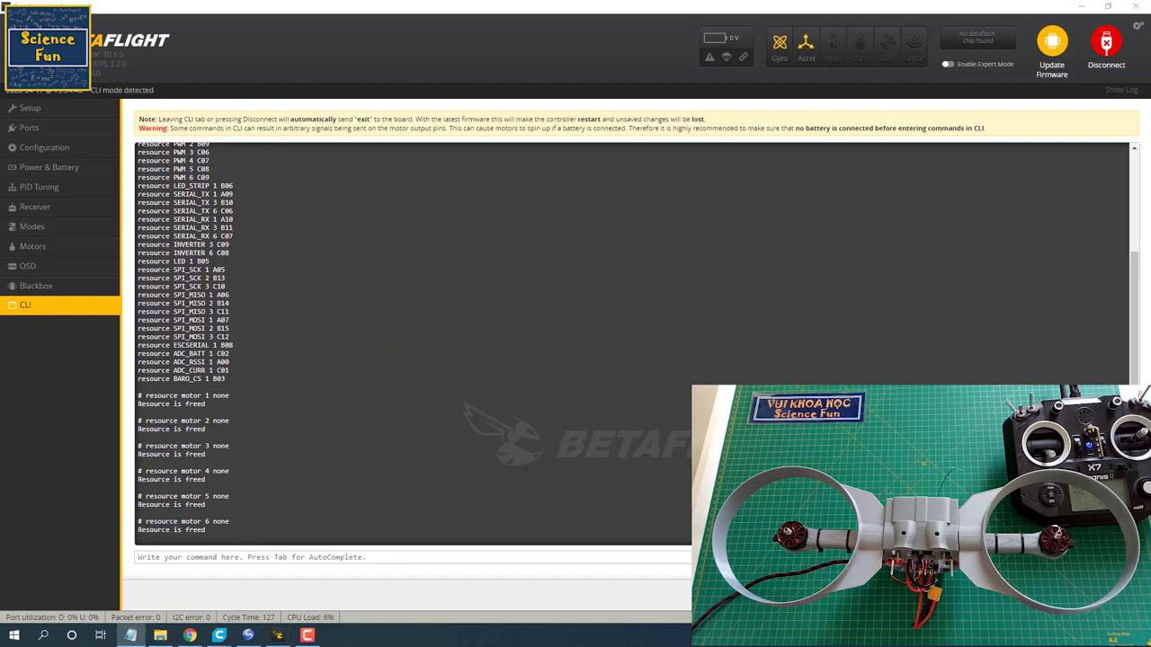
Step: Duplicate the six motor lines below and delete the copied MOTOR 5 and 6 lines
drag(611, 216, 477, 157)
key(ctrl+c)
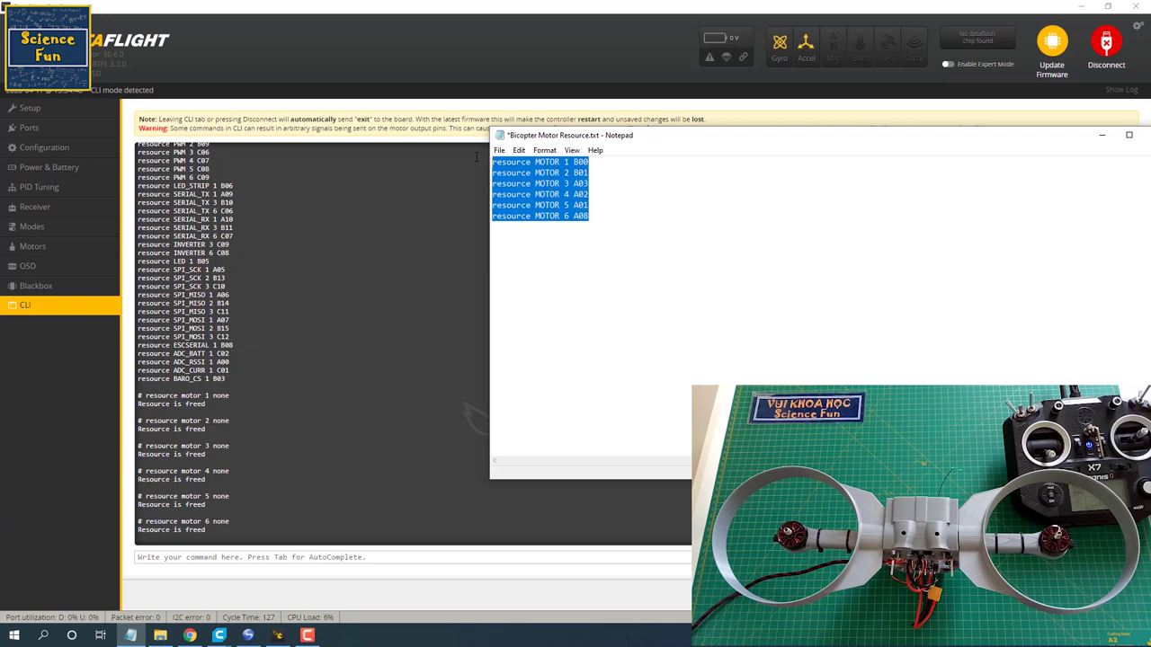
click(601, 226)
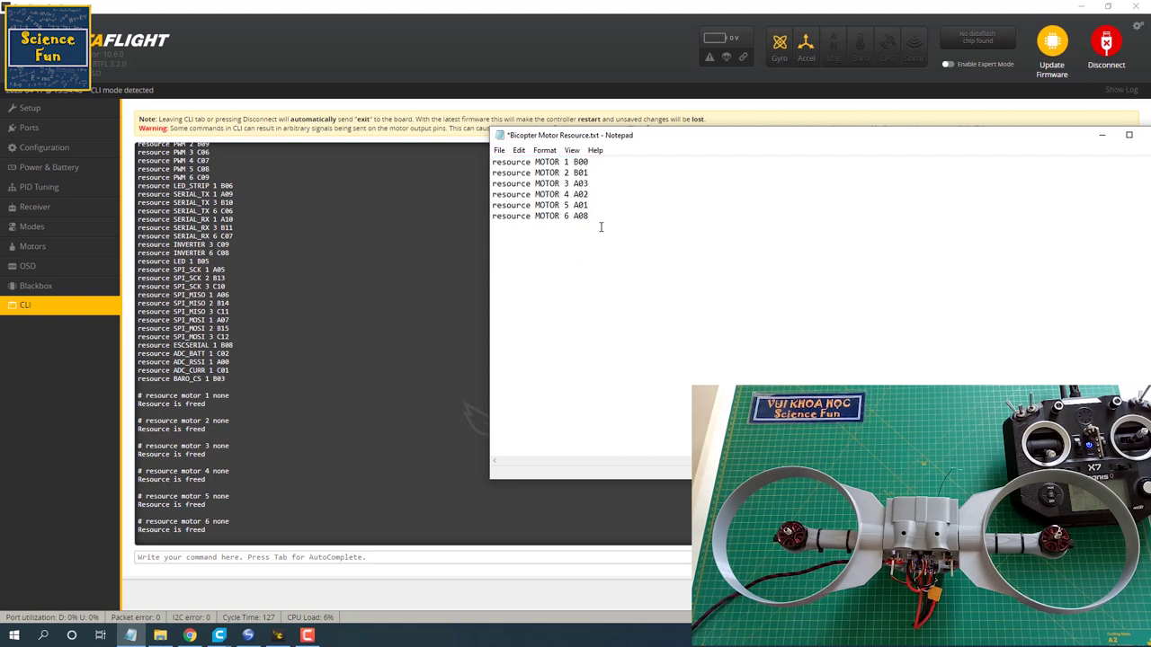
key(Return)
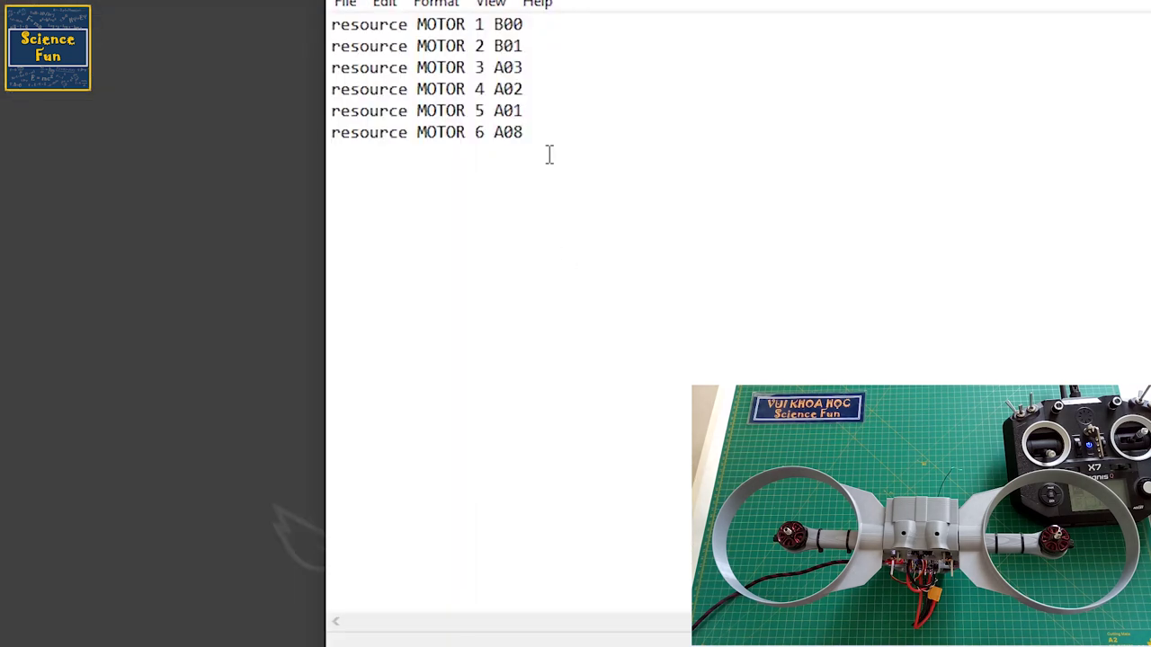
key(ctrl+v)
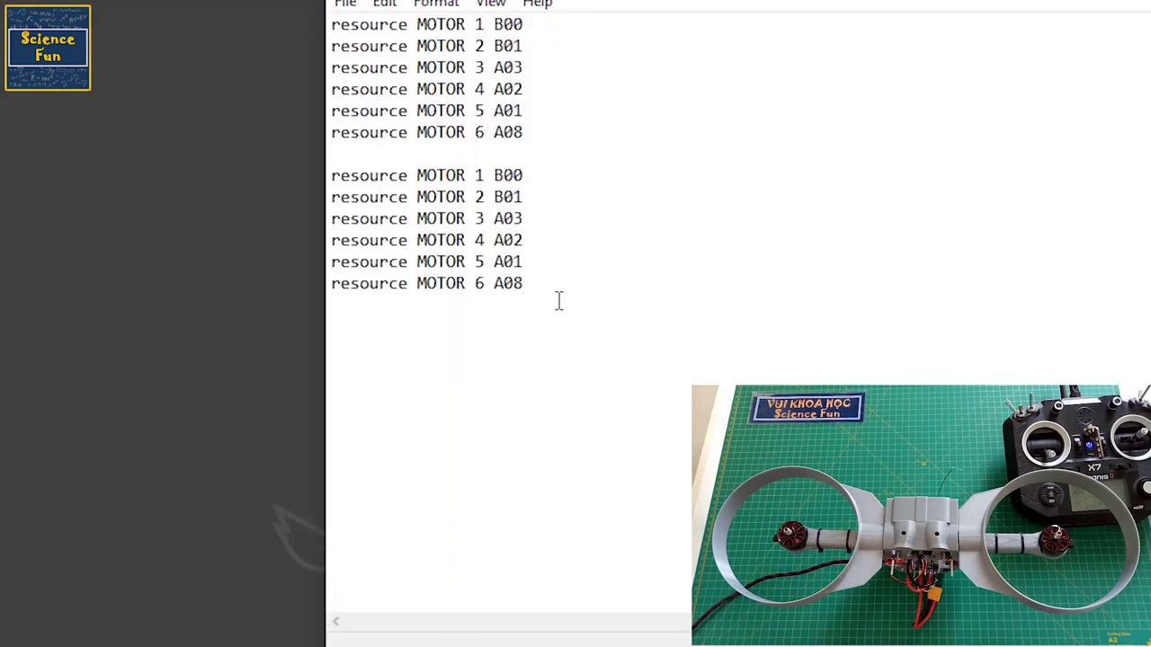
mouse_move(546, 286)
mouse_down()
mouse_move(417, 287)
mouse_move(329, 262)
mouse_up()
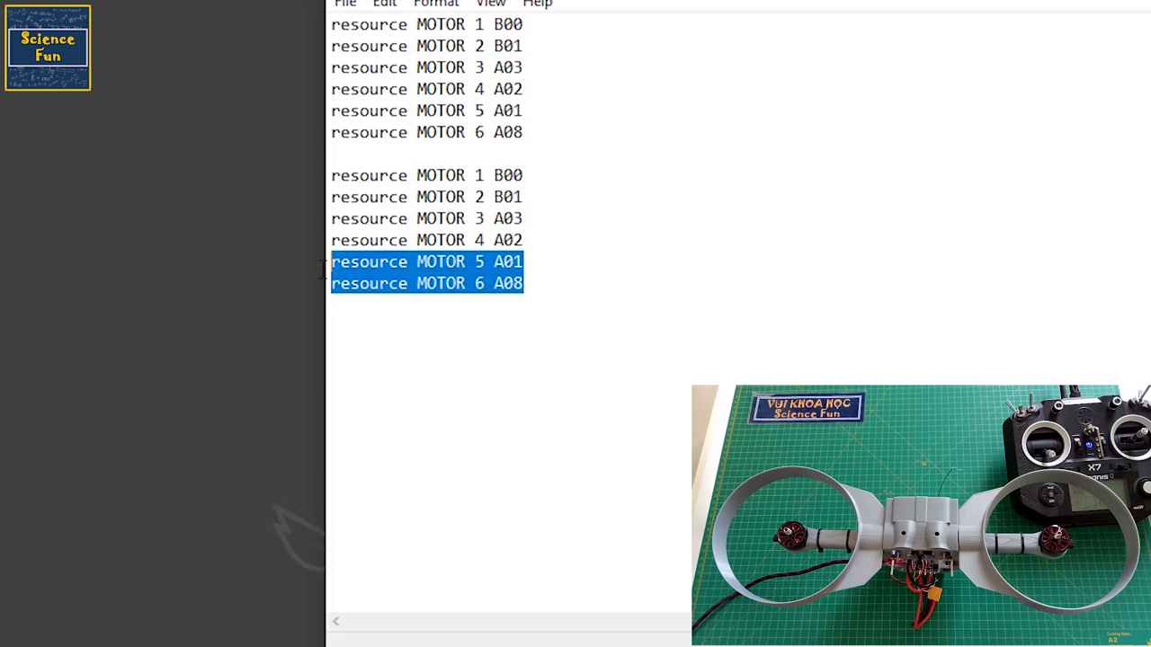
key(Delete)
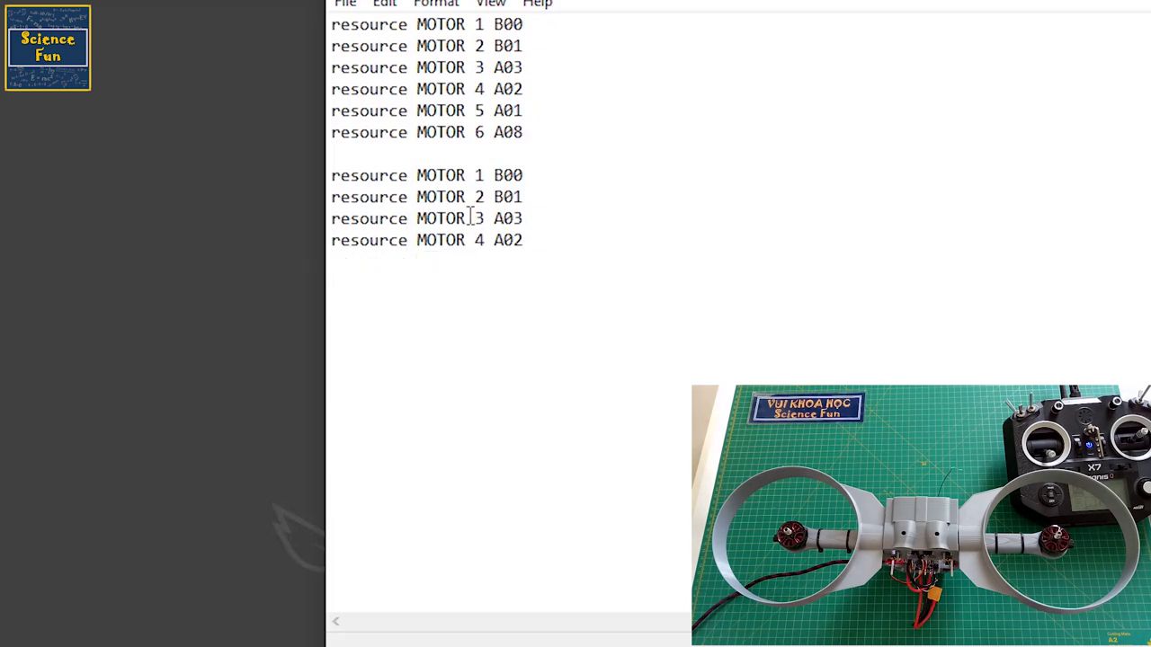
Step: Change the copied lines 3–4 to SERVO 1 A03 and SERVO 2 A02, then select the block
click(467, 220)
key(BackSpace)
key(BackSpace)
key(BackSpace)
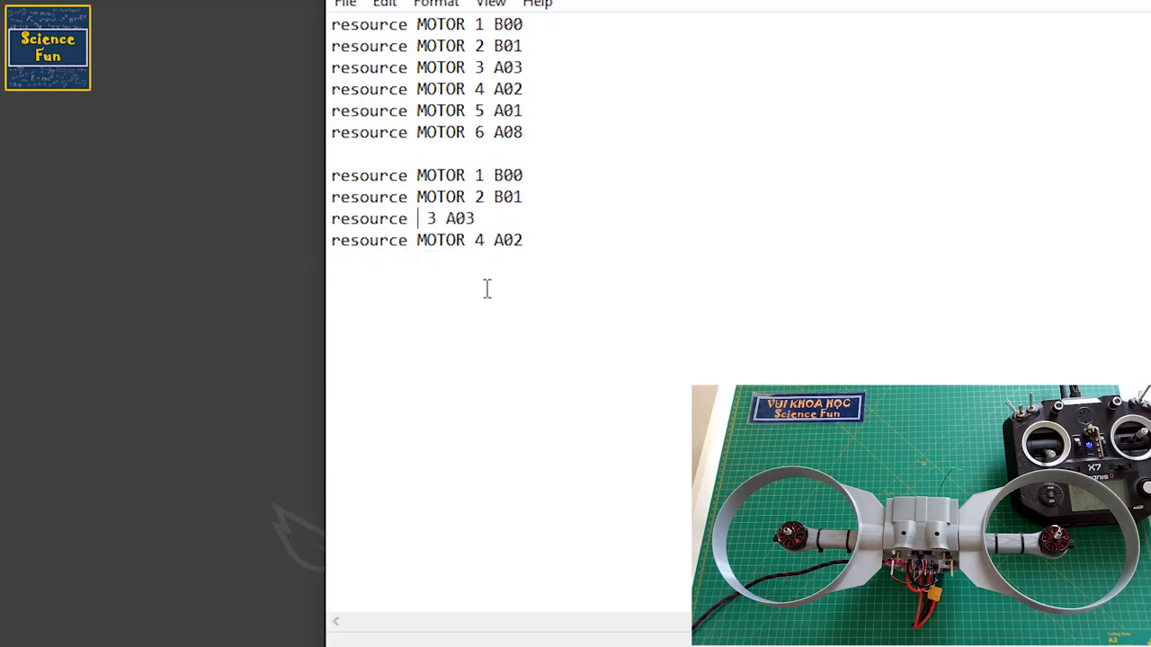
text(SERVO)
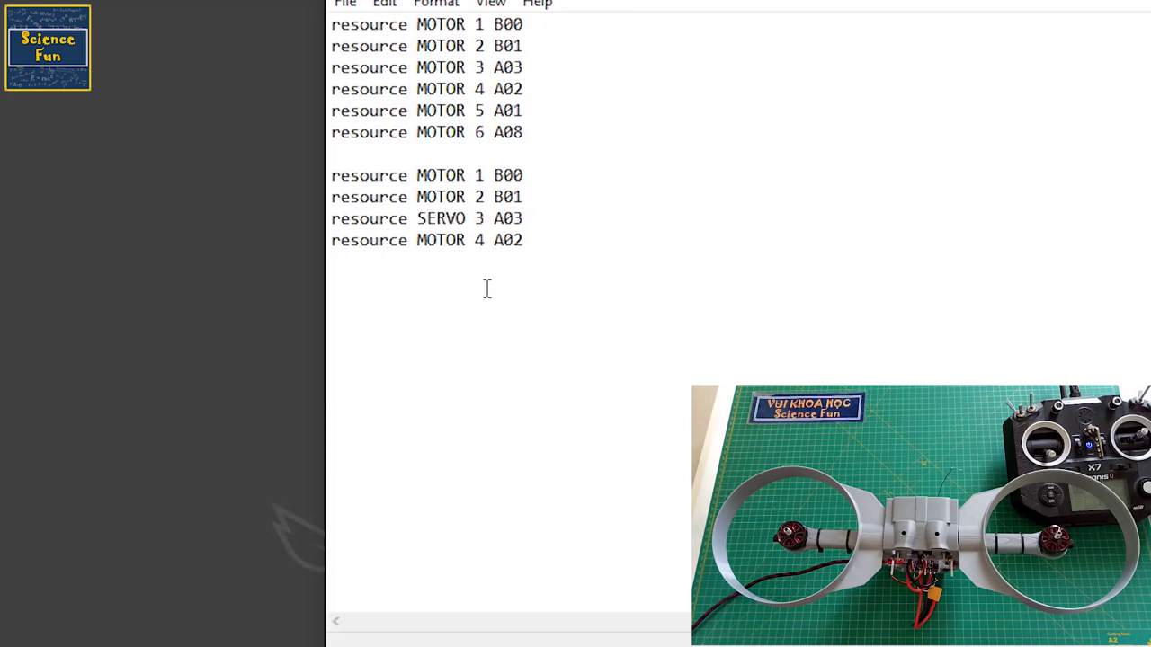
key(BackSpace)
text(1)
click(466, 240)
key(BackSpace)
key(BackSpace)
key(BackSpace)
key(BackSpace)
key(BackSpace)
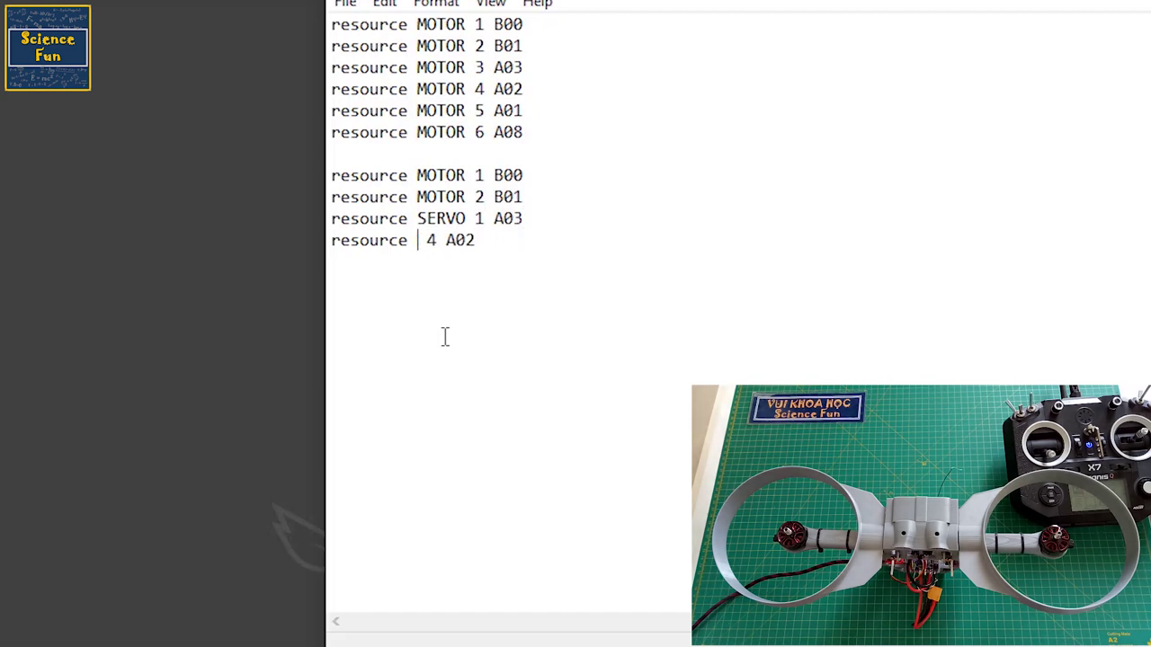
text(SERVO)
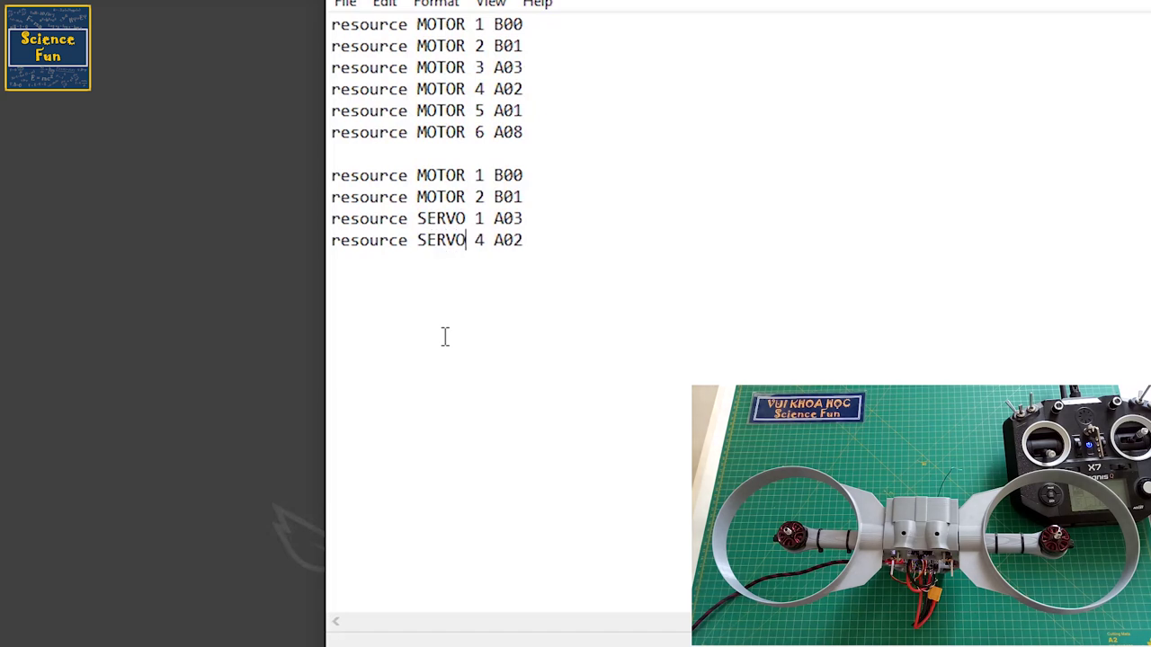
click(487, 242)
key(BackSpace)
text(2)
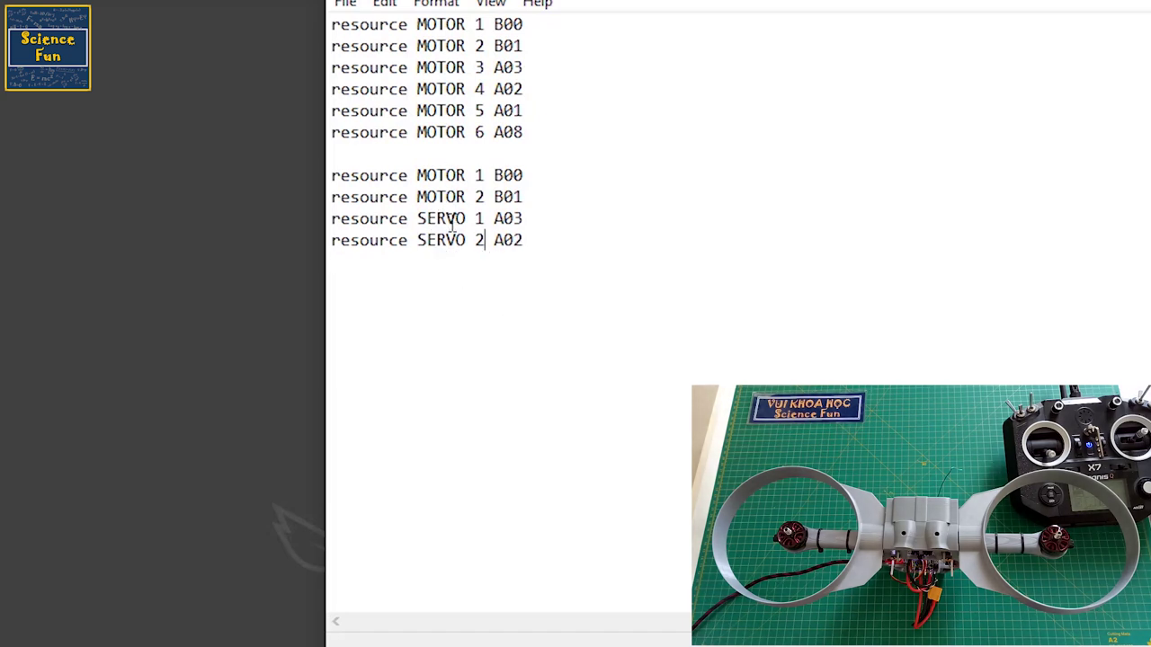
drag(531, 279, 350, 176)
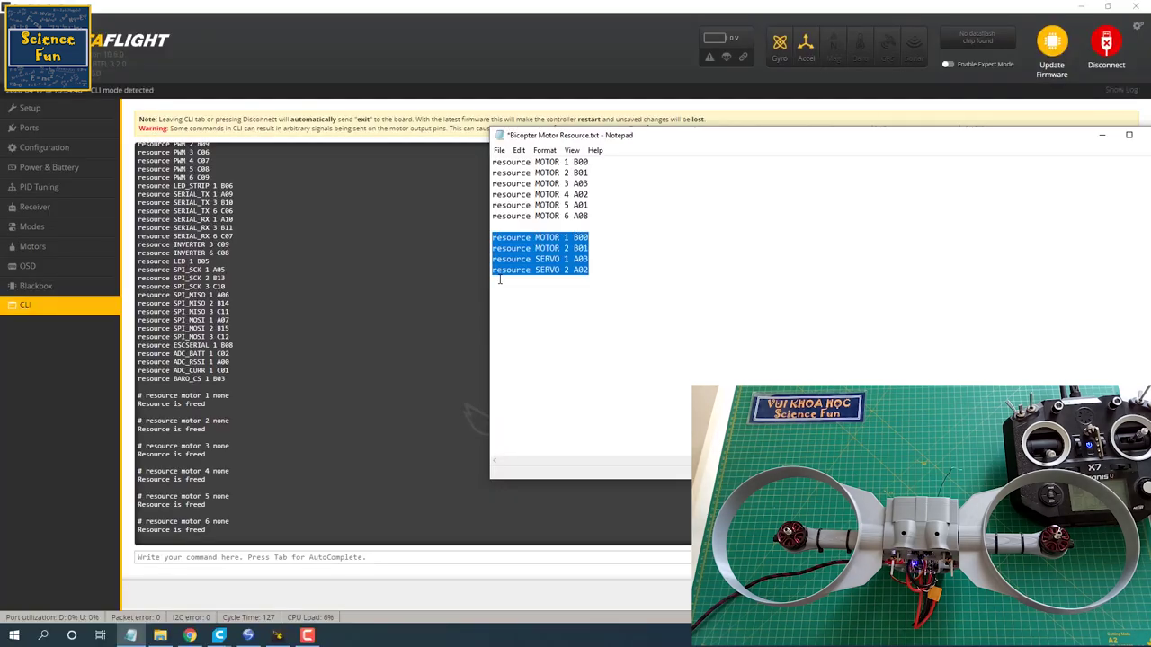
Step: Apply MOTOR 1 B00, MOTOR 2 B01, SERVO 1 A03, SERVO 2 A02 in the CLI and save
key(super+Down)
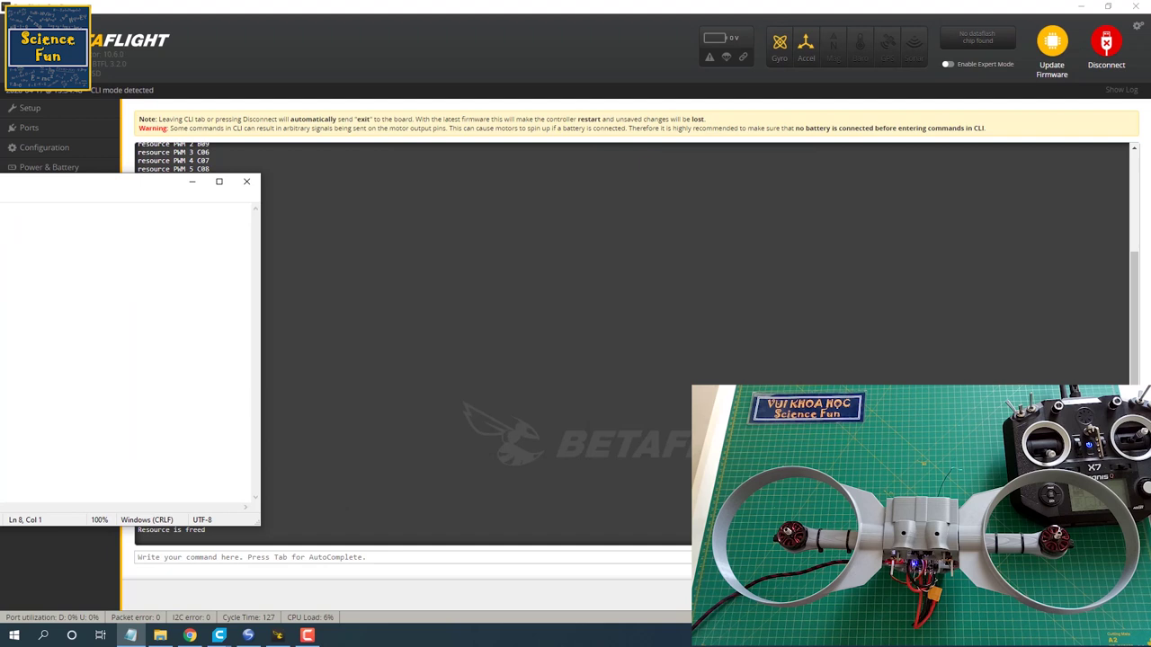
click(255, 560)
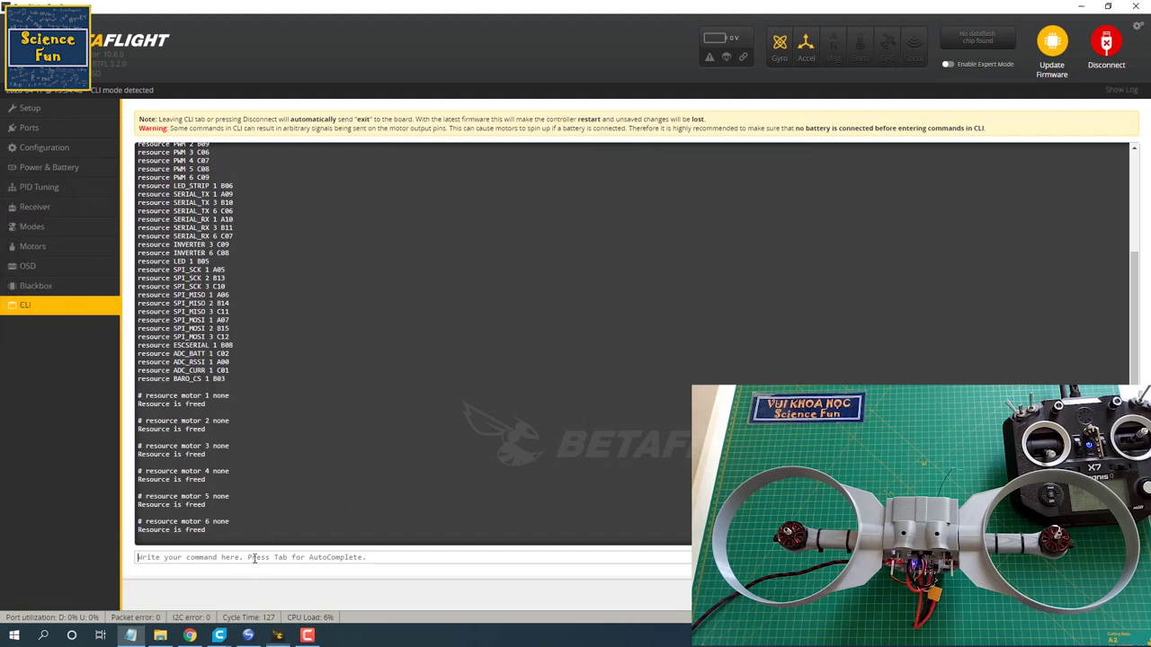
text(resource SERVO 2 A02)
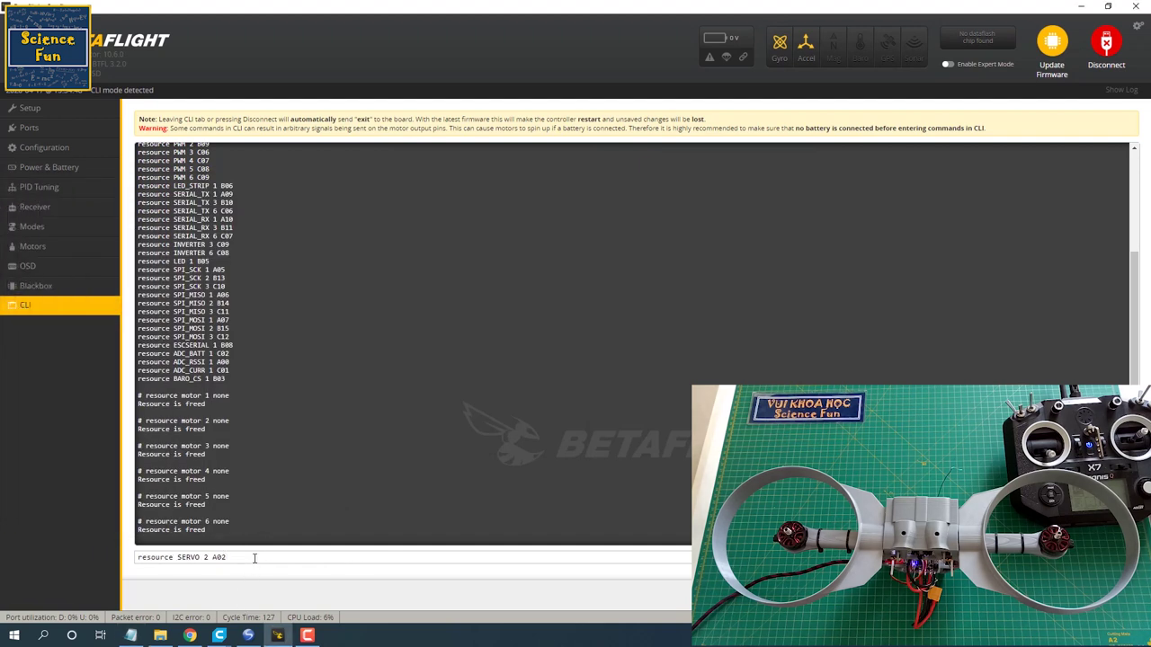
key(Return)
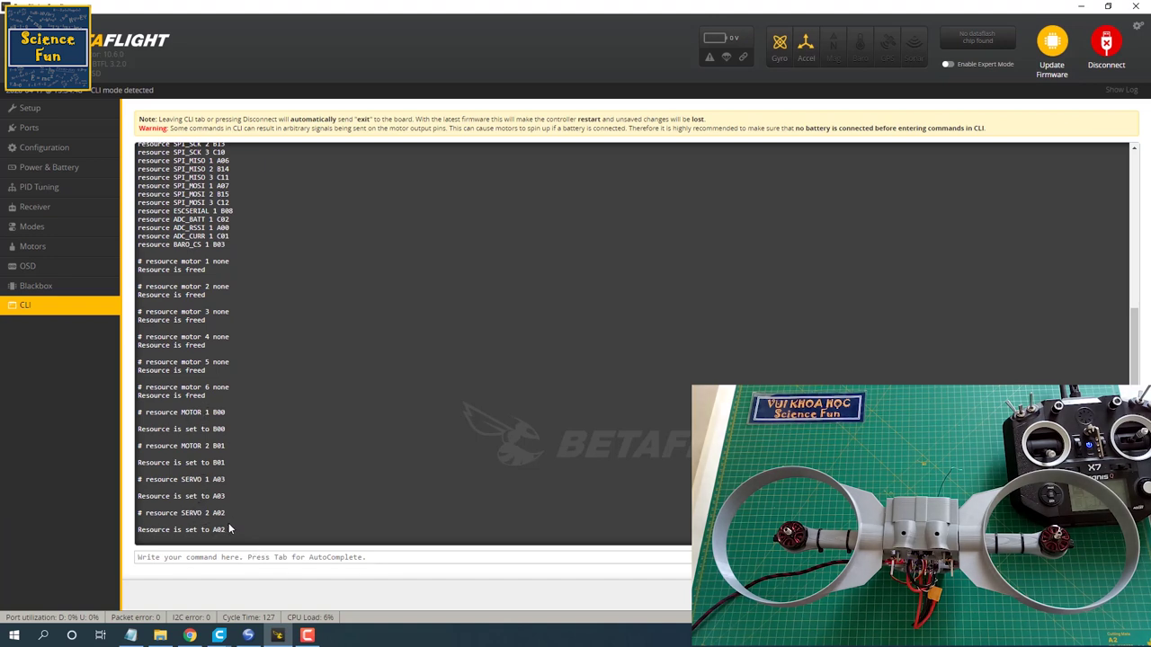
text(save)
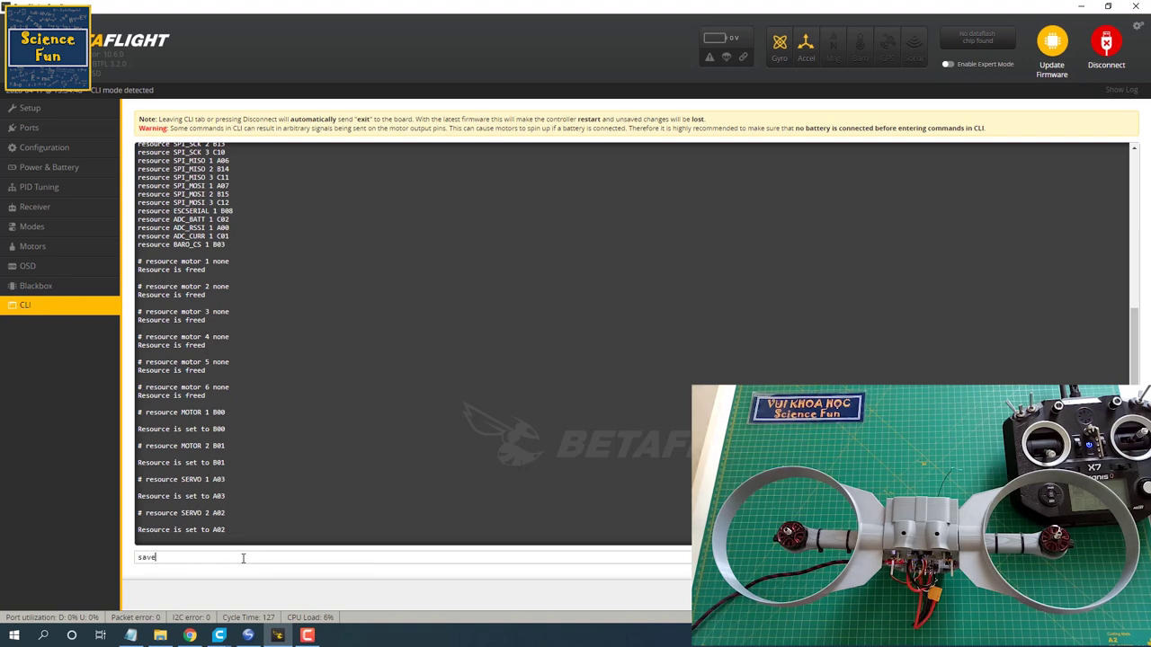
key(Return)
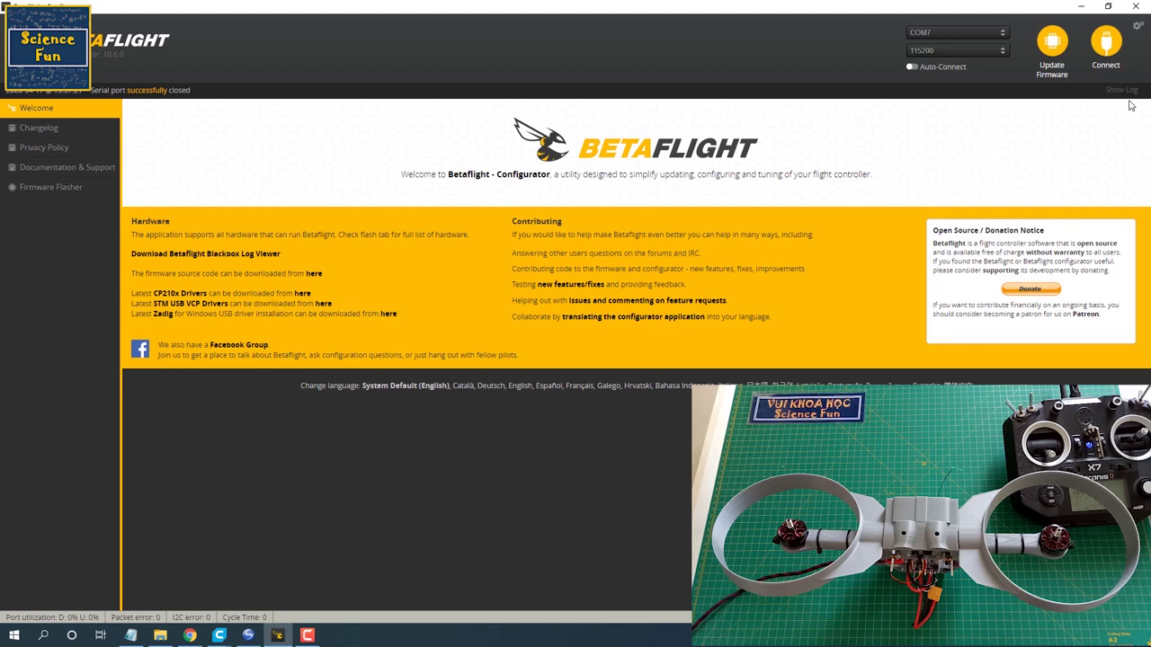
Step: Reconnect, enable expert mode, and open the Servos tab with live mode on
click(1108, 45)
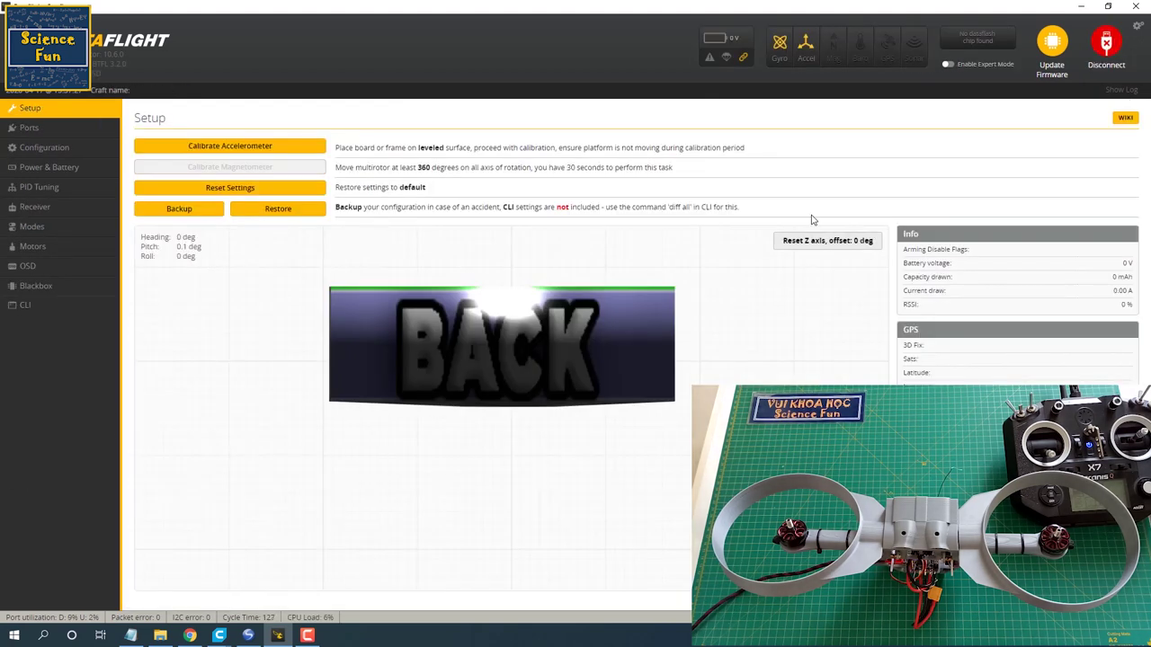
click(954, 63)
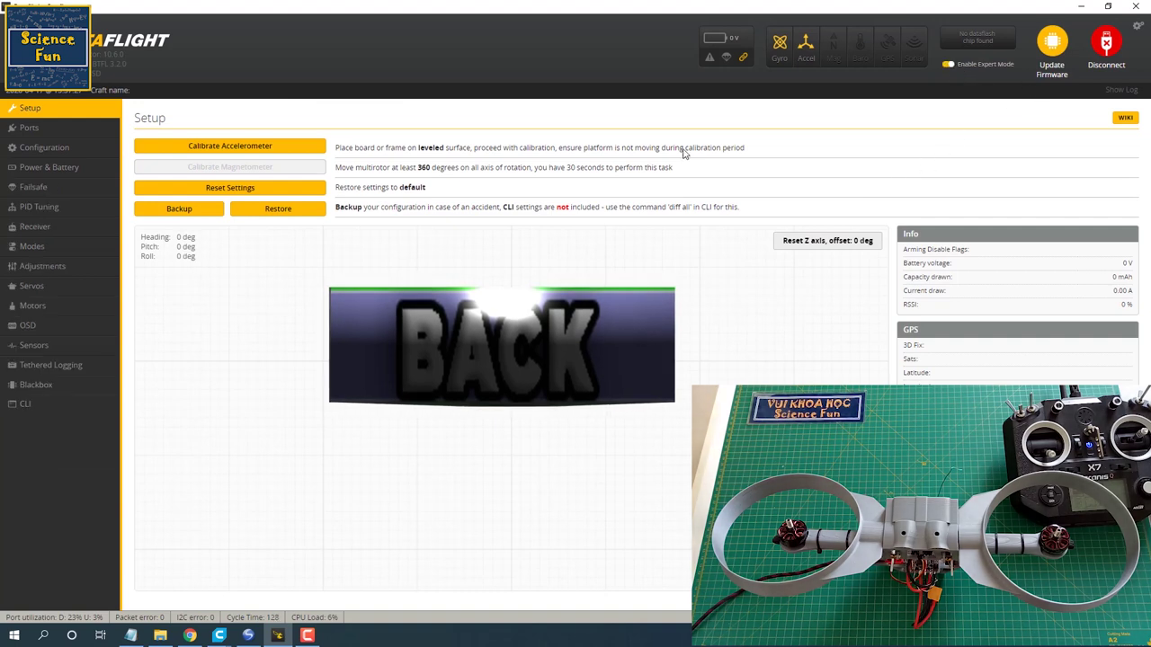
click(74, 289)
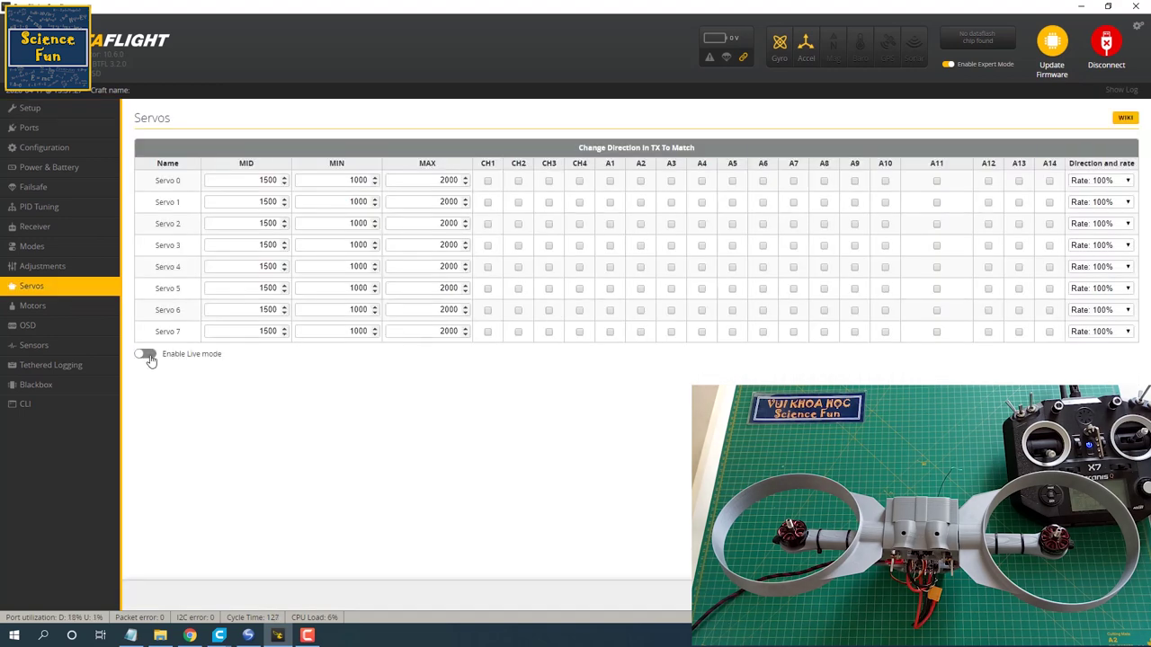
click(148, 356)
Step: Set Servo 4's mid value to 1700
double_click(270, 267)
text(17)
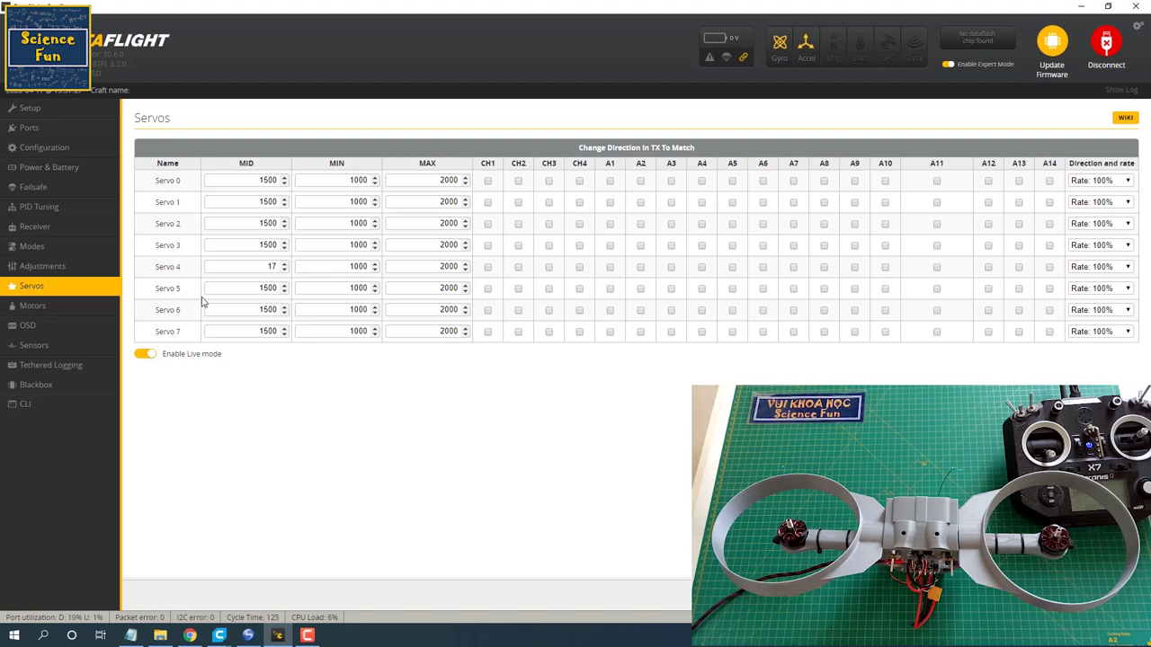
text(00)
key(Return)
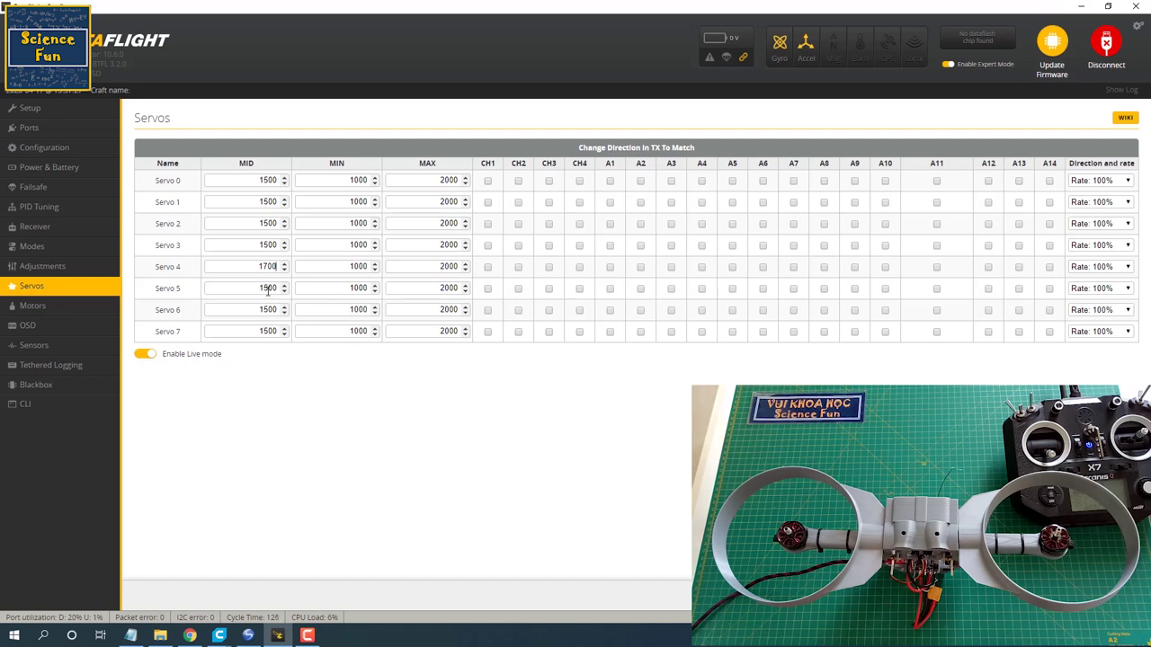
Step: Set Servo 5's mid value to 1420
drag(252, 287, 310, 301)
text(17)
text(0)
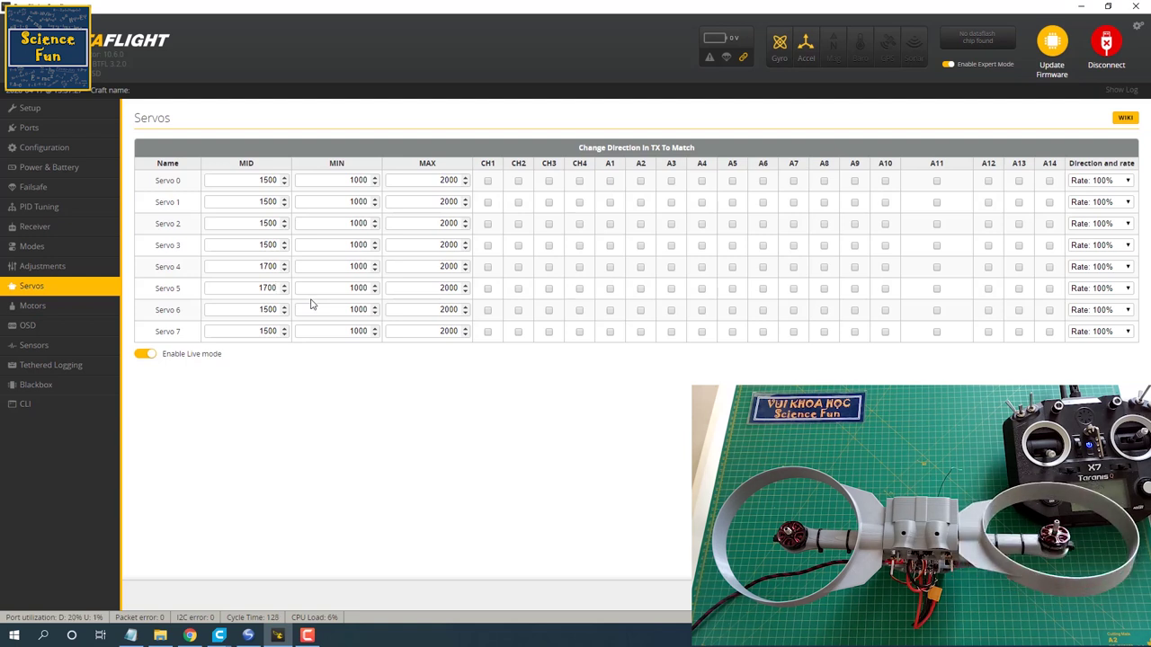
double_click(246, 163)
triple_click(246, 164)
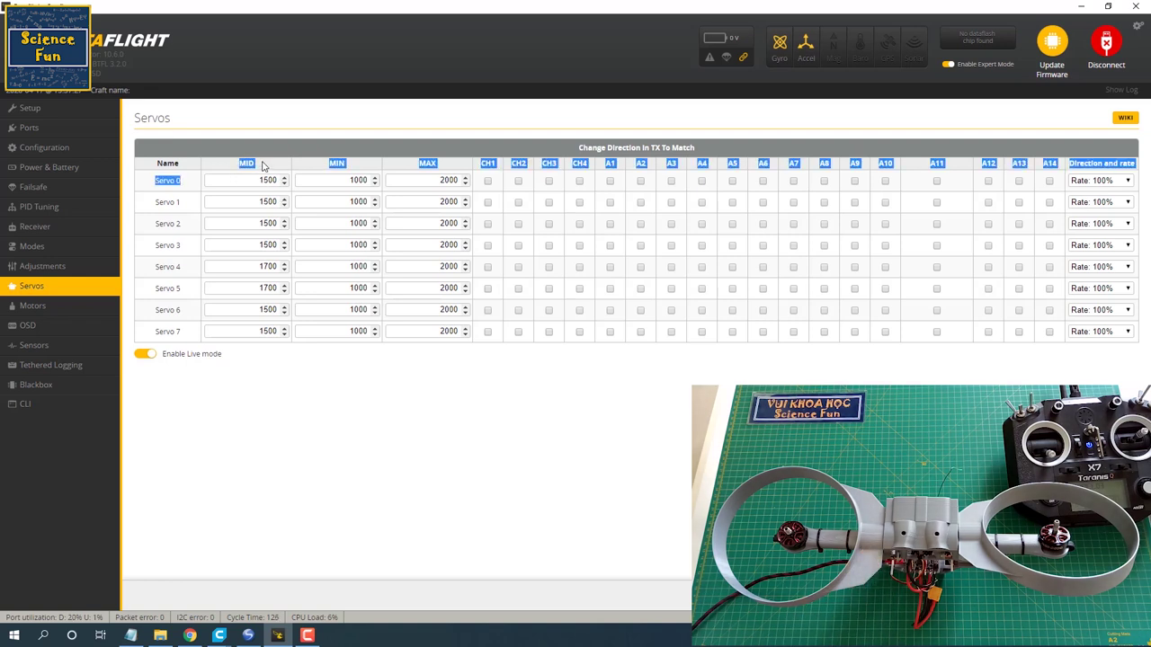
click(252, 162)
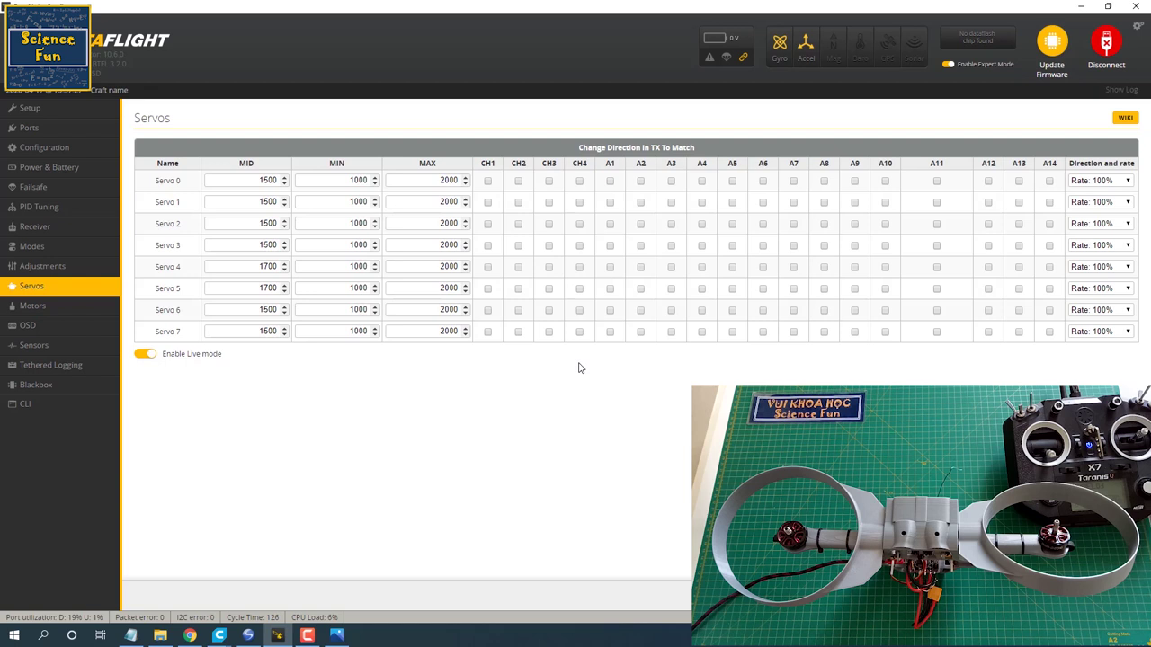
drag(248, 268, 281, 263)
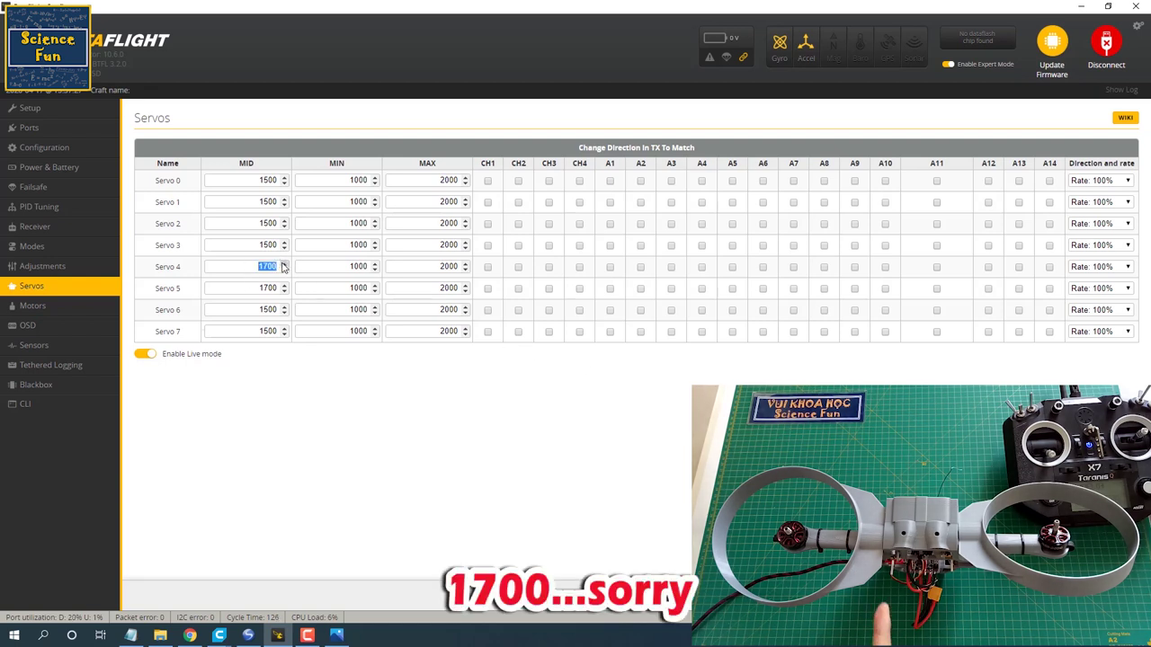
drag(258, 288, 298, 286)
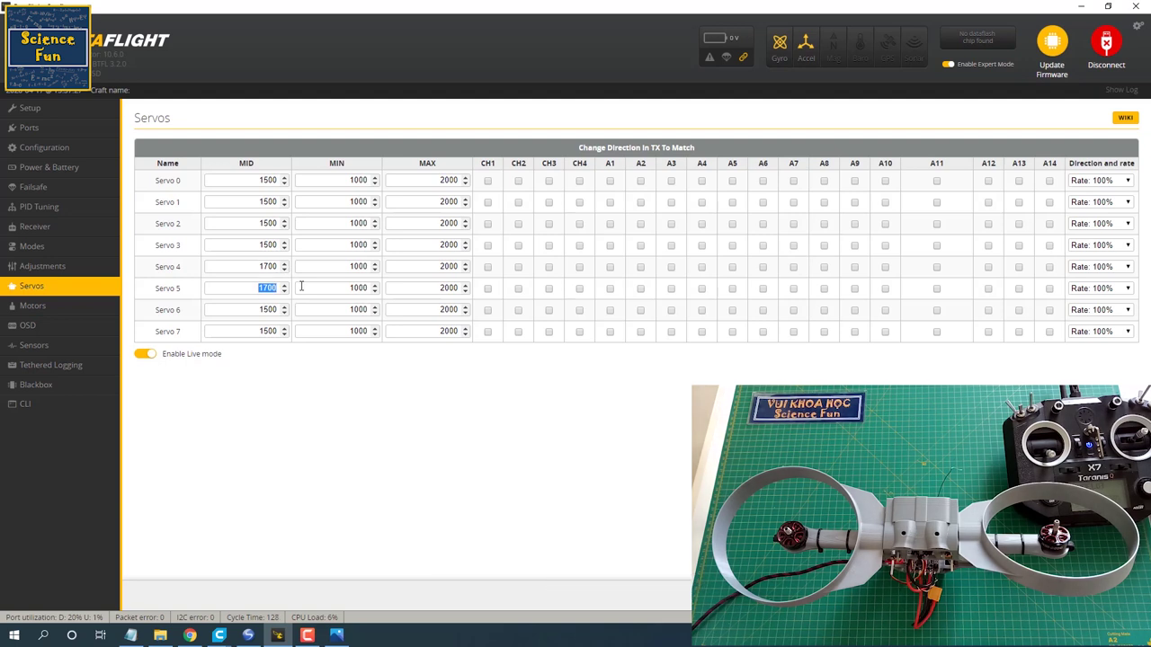
text(142)
key(Return)
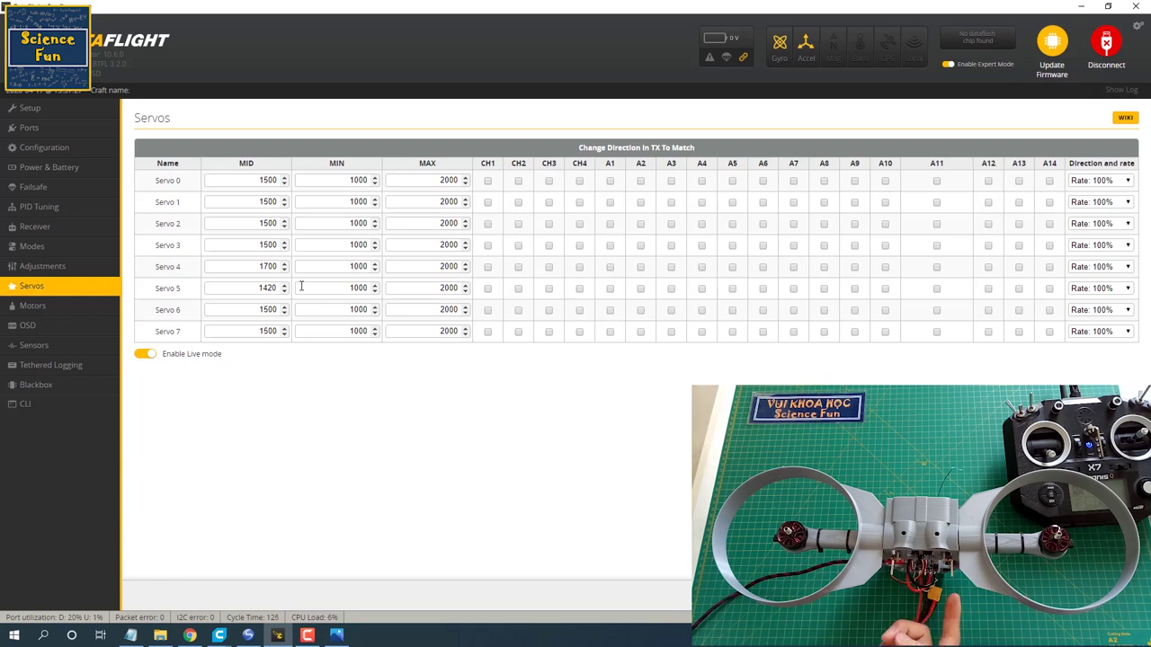
click(349, 266)
click(435, 287)
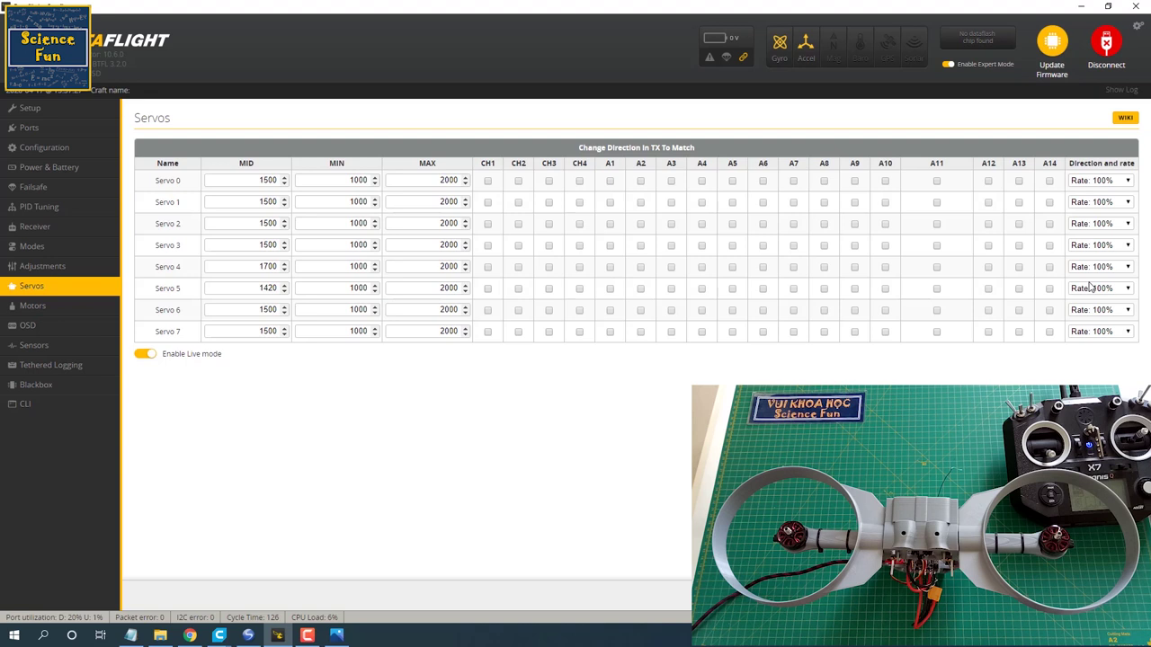
Step: Set Servo 4's rate to 64%
click(1113, 266)
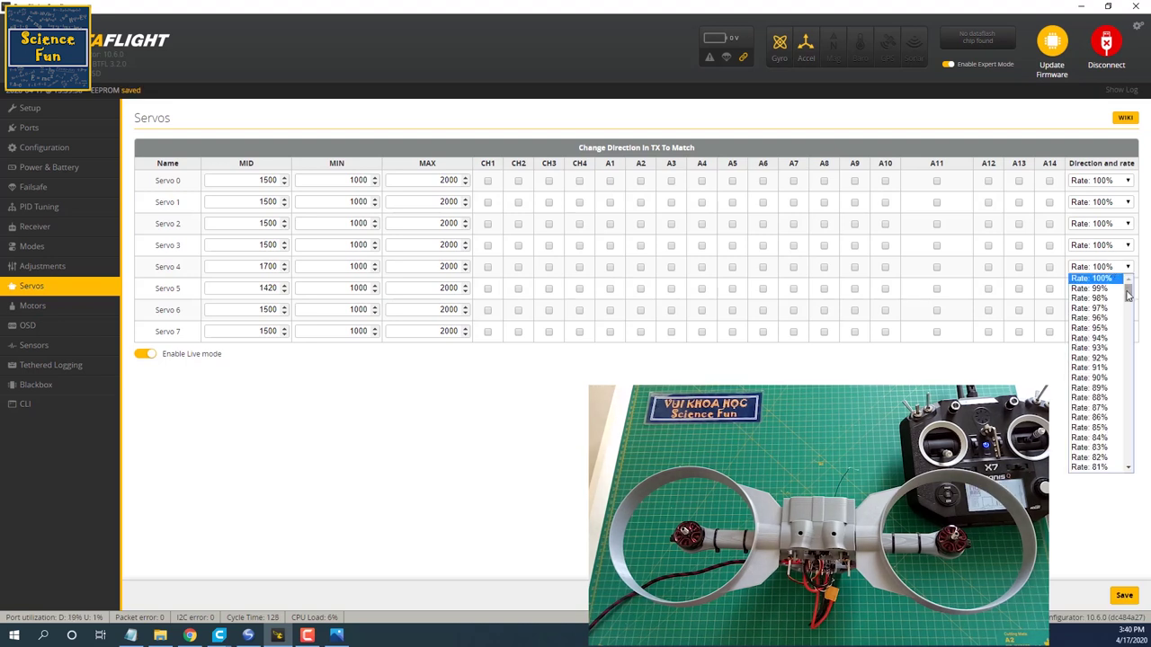
mouse_move(1129, 292)
mouse_down()
mouse_move(1133, 320)
mouse_move(1140, 286)
mouse_move(1134, 378)
mouse_up()
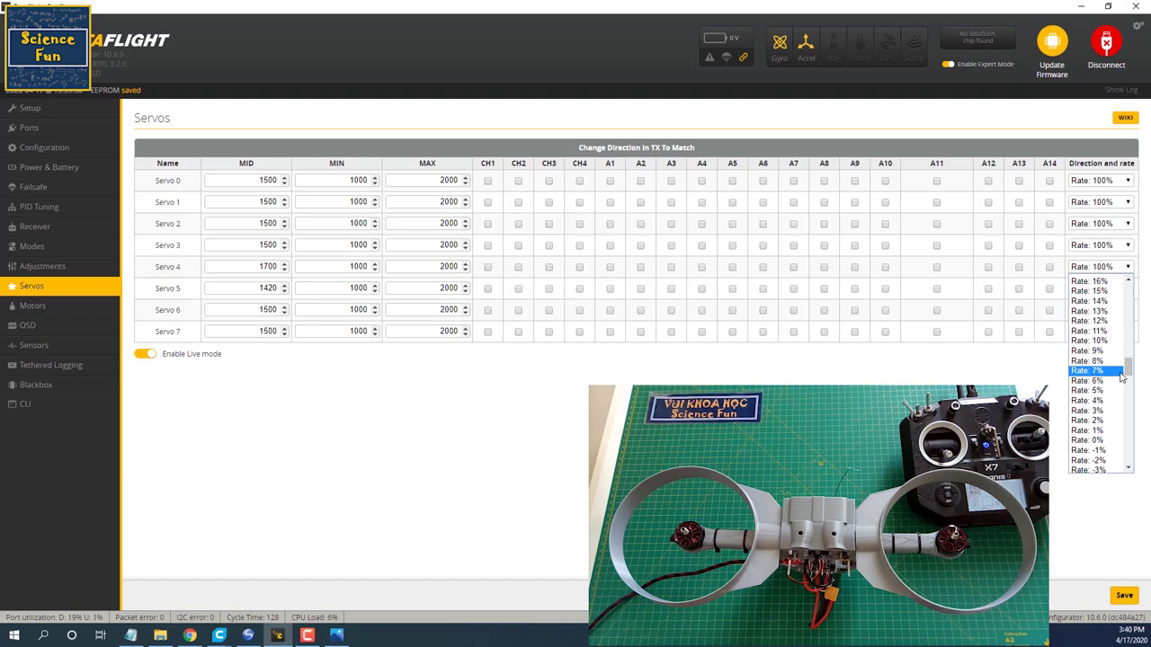
scroll(1115, 360, up, 10)
click(1115, 280)
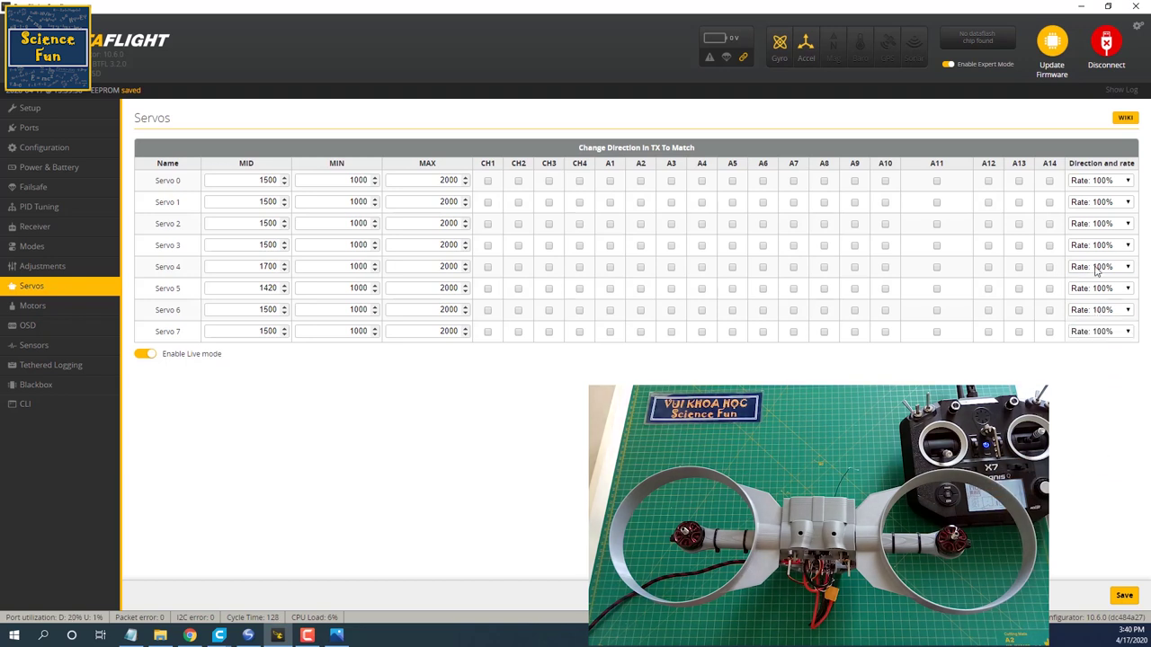
click(1119, 270)
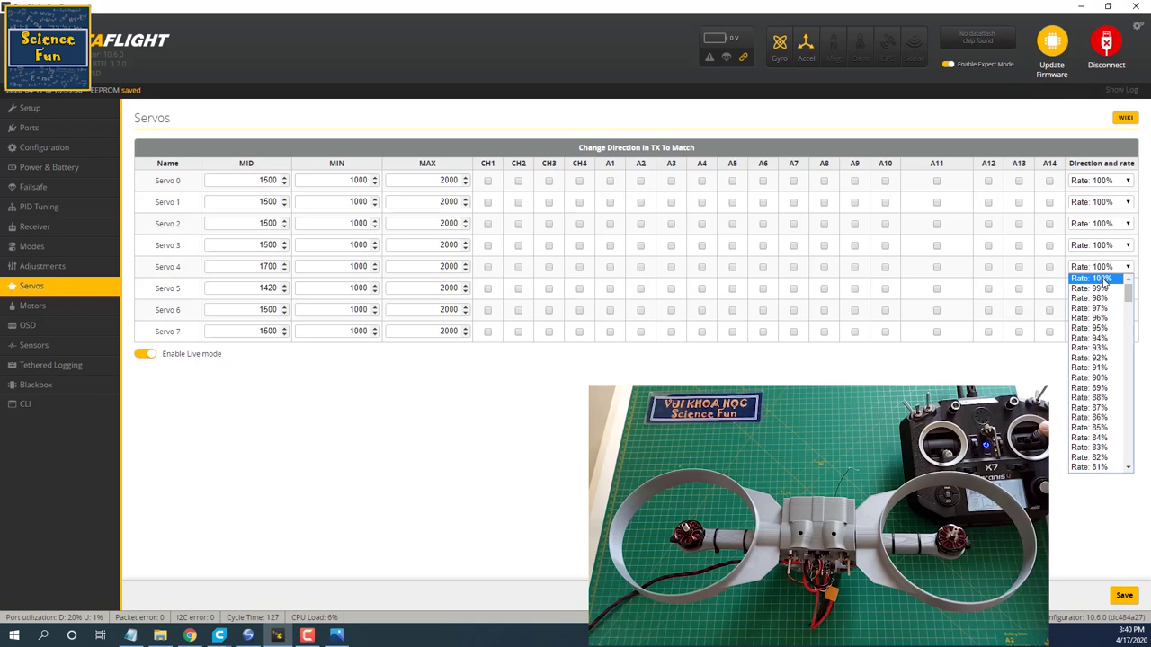
click(1105, 279)
click(1117, 270)
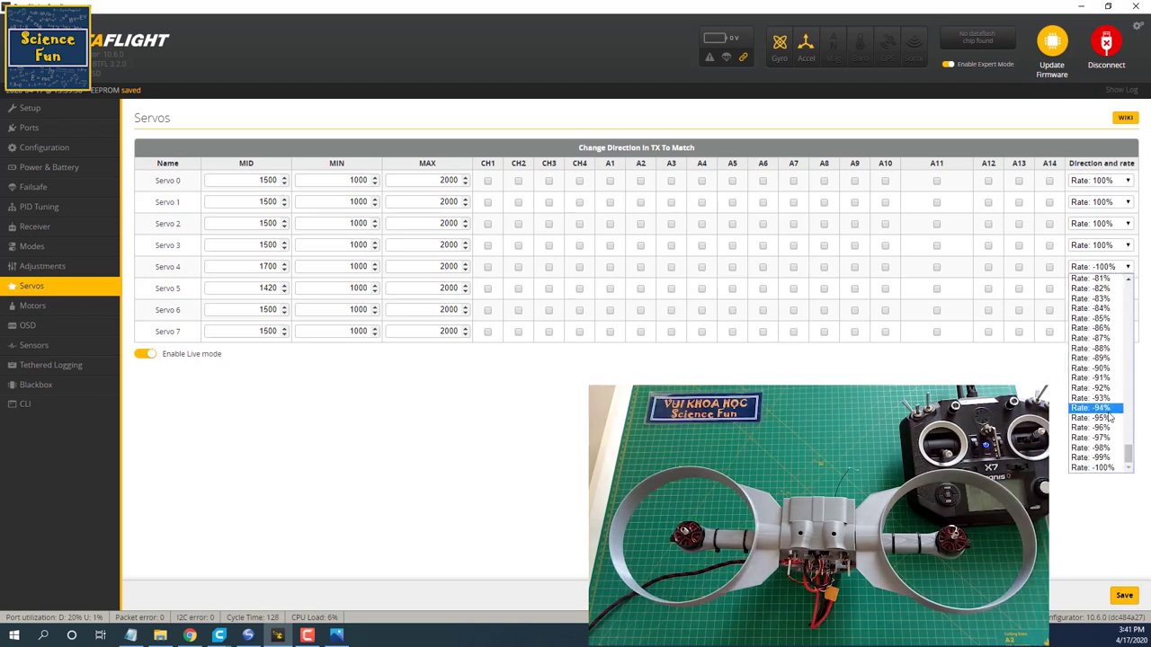
scroll(1110, 418, up, 15)
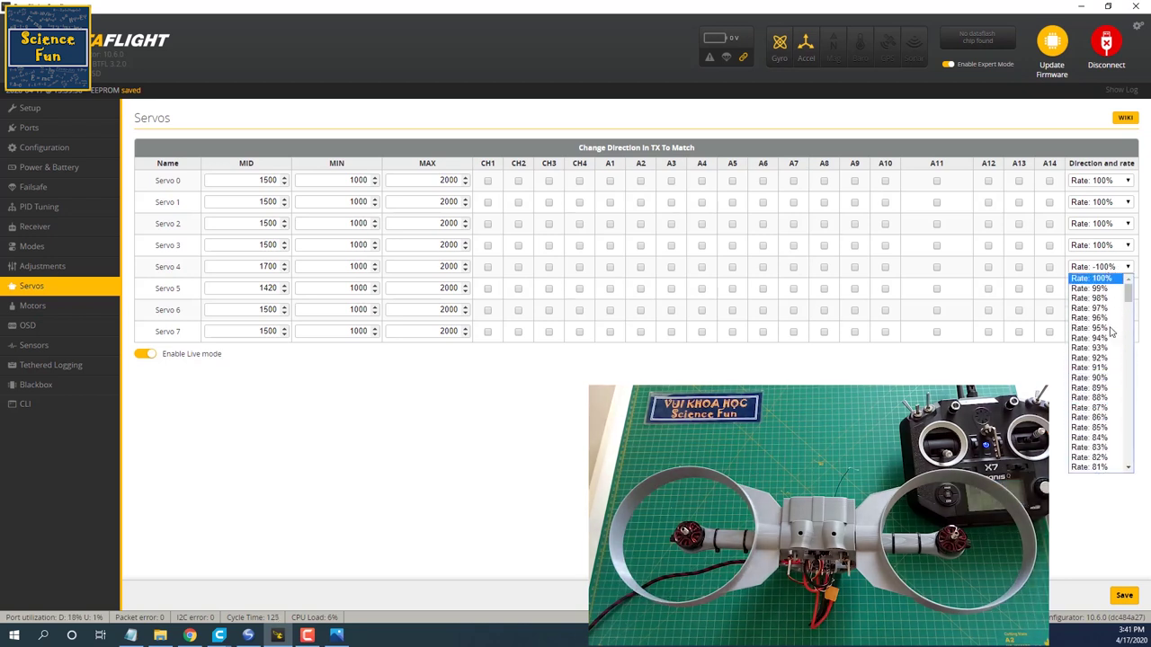
scroll(1111, 378, down, 4)
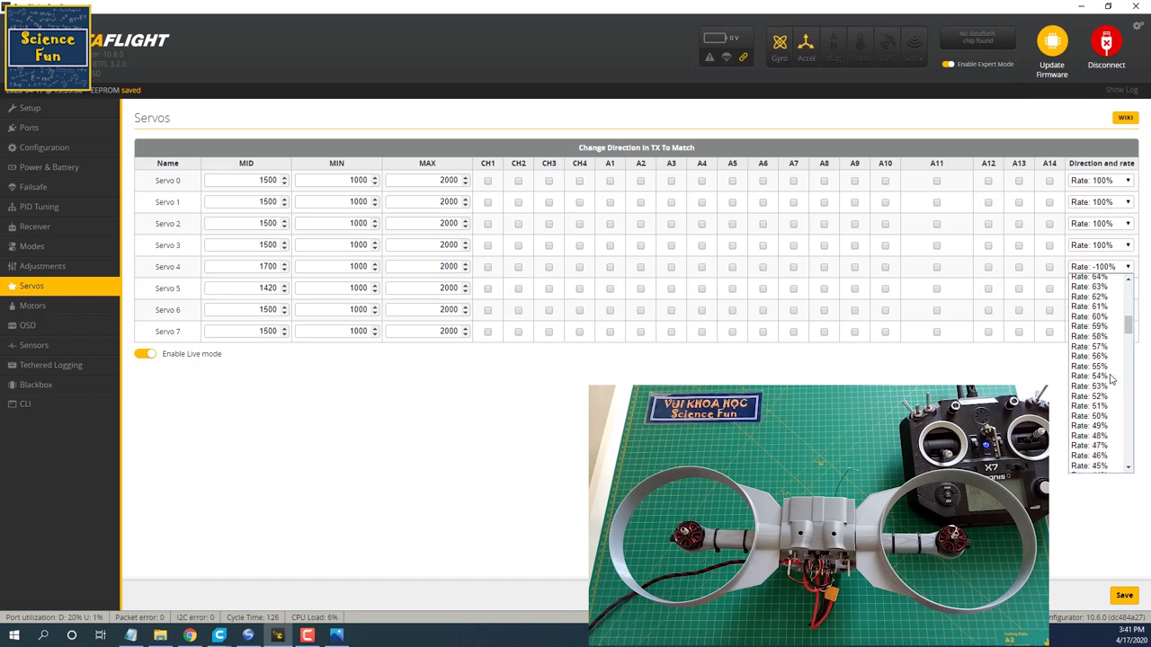
scroll(1110, 376, up, 2)
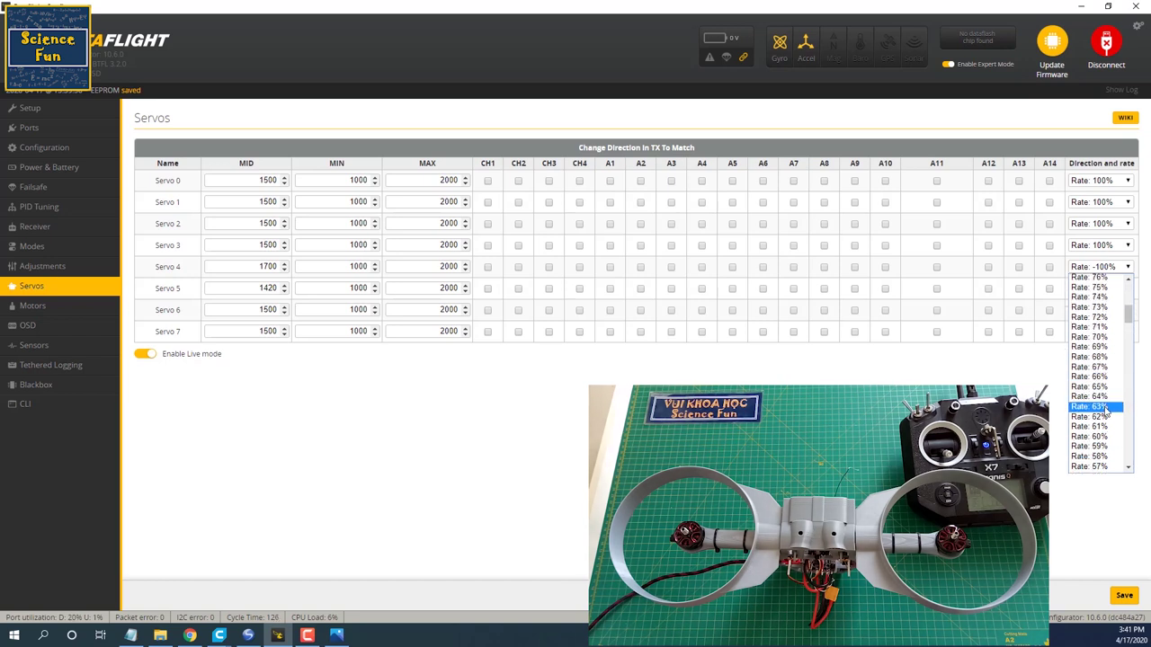
click(1093, 396)
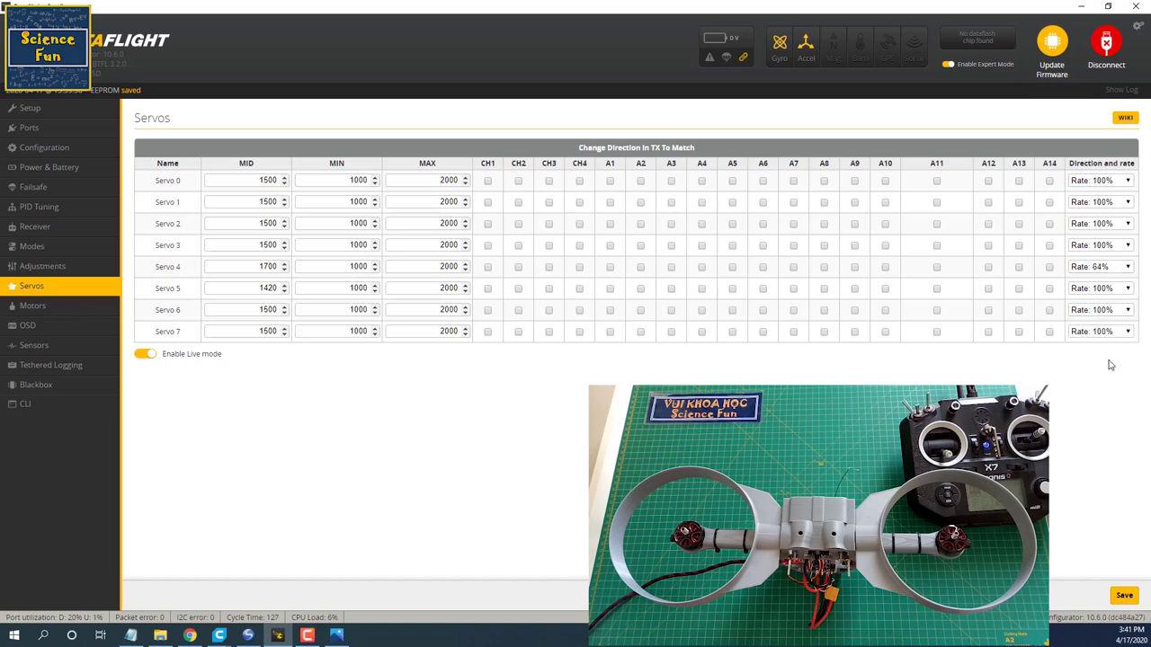
Step: Set Servo 5's rate to 64% and save the servo settings to the board
click(1111, 290)
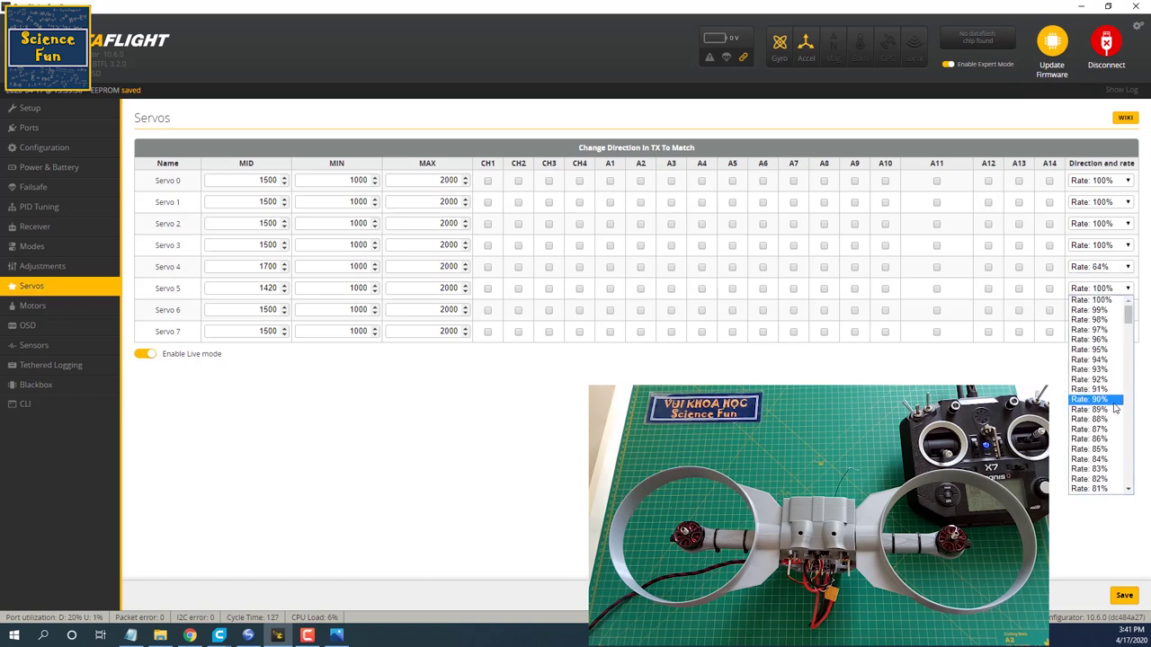
scroll(1111, 409, down, 14)
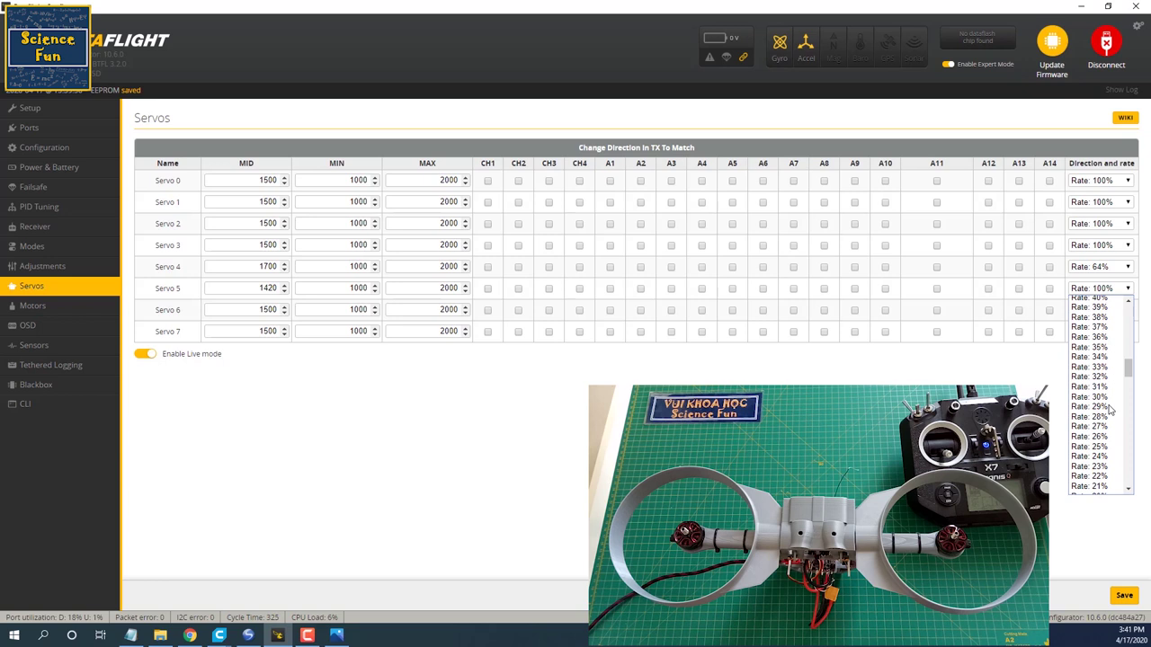
scroll(1111, 409, up, 3)
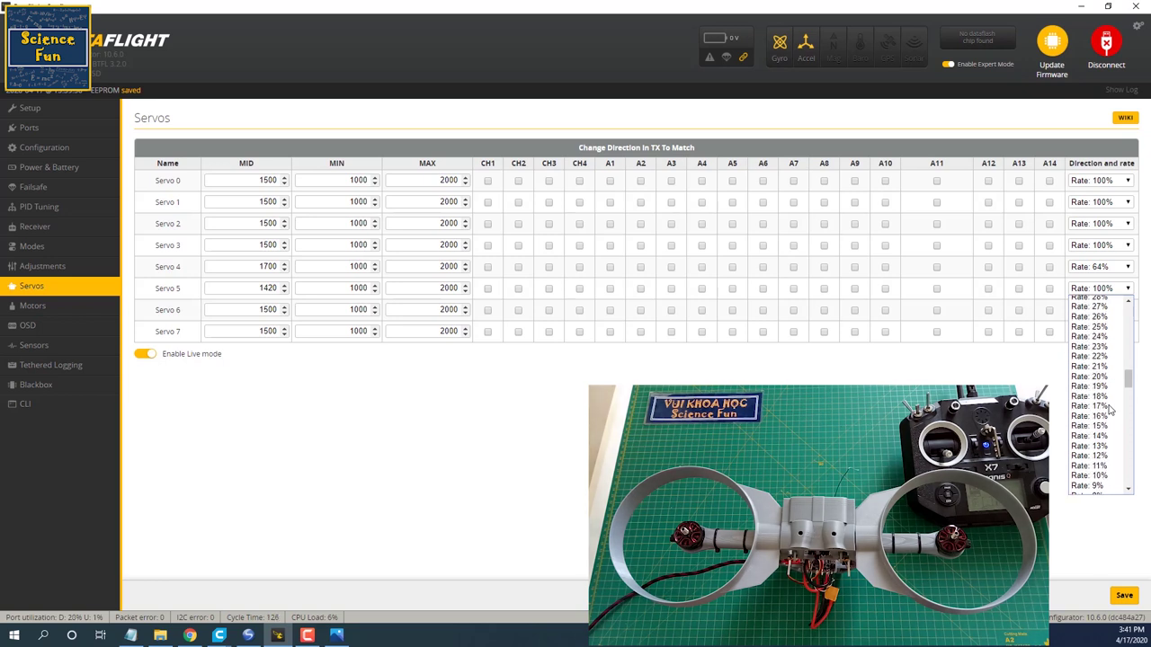
scroll(1110, 409, up, 12)
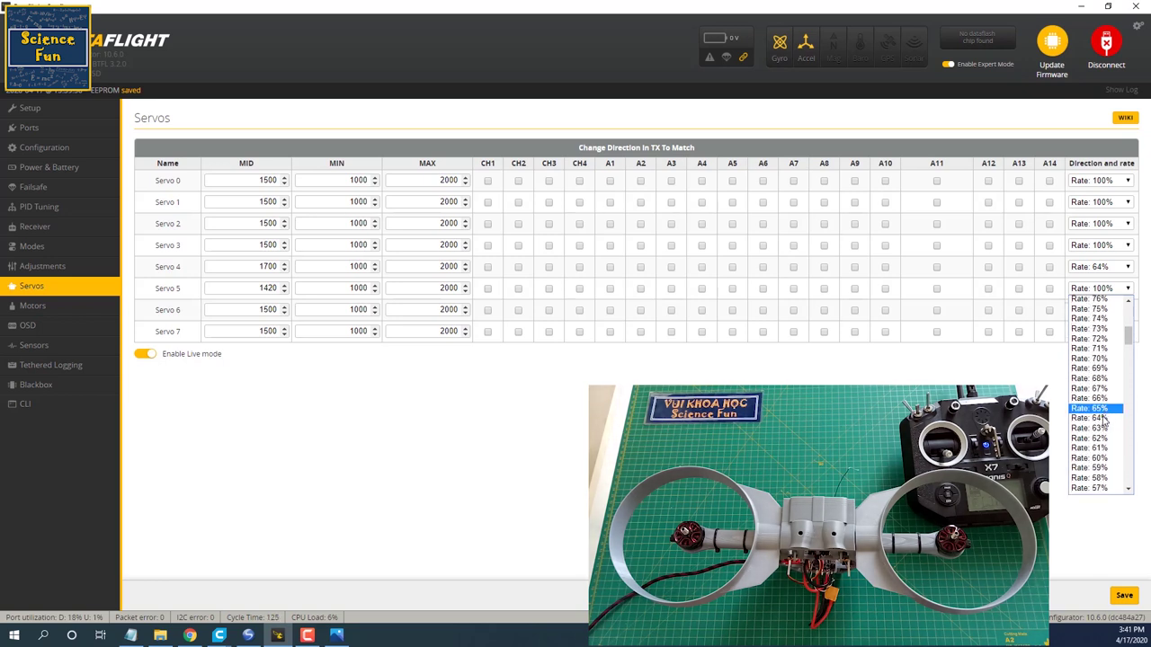
click(1102, 419)
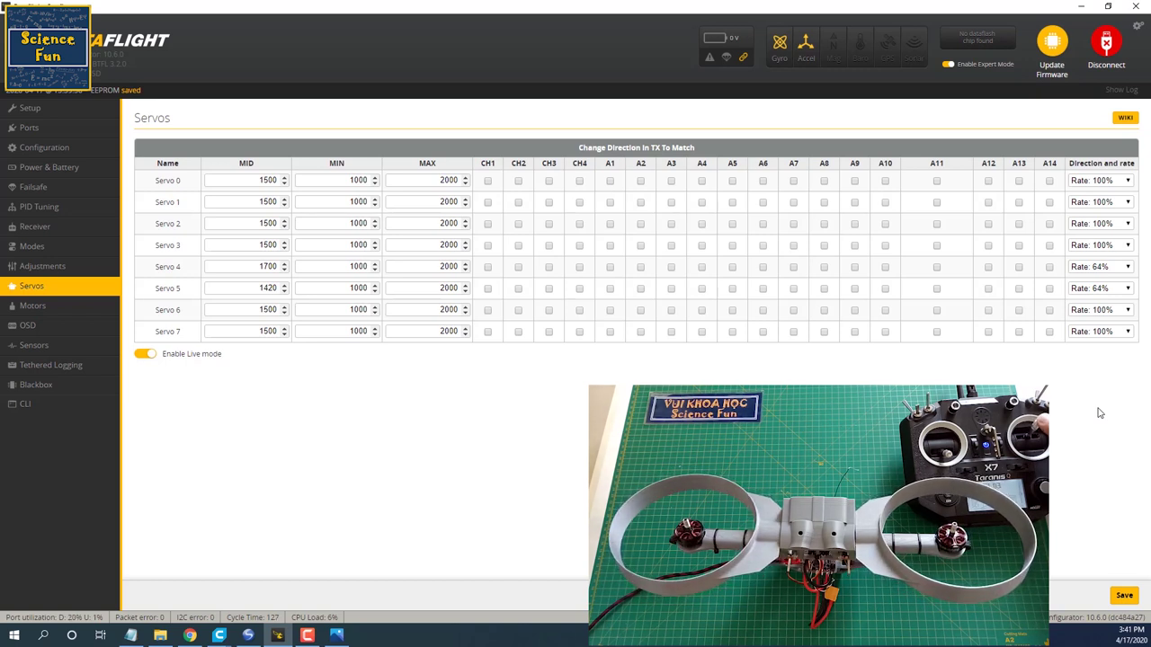
click(1124, 596)
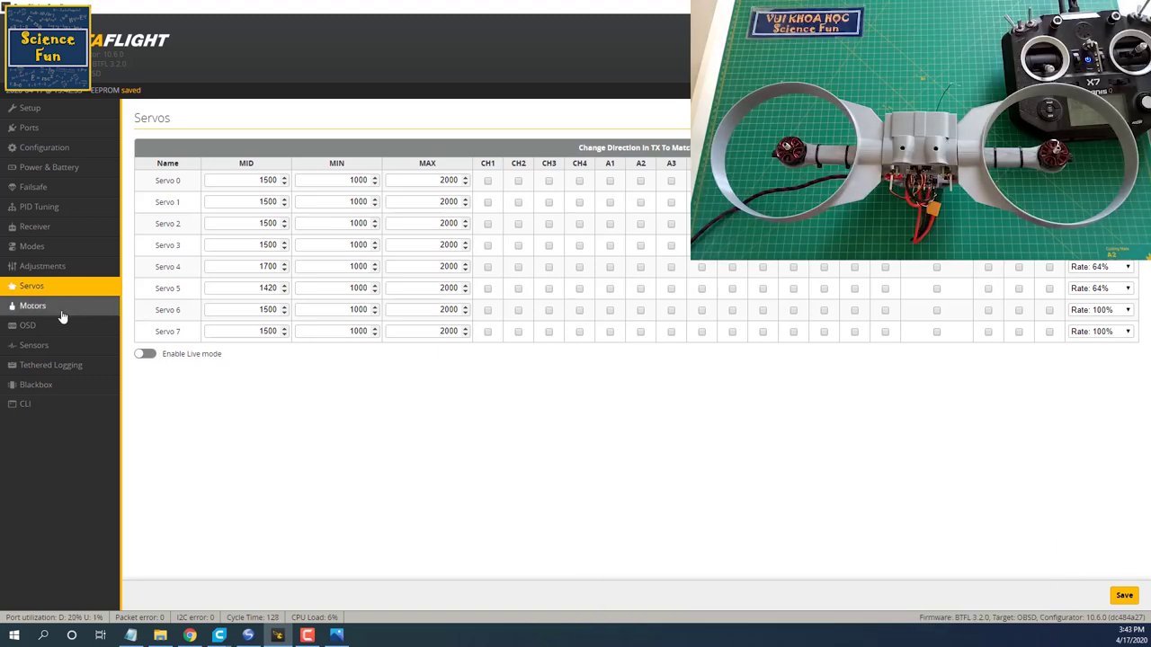
Step: Enable motor testing on the Motors tab and briefly spin motors 1 and 2 with the Master slider
click(61, 311)
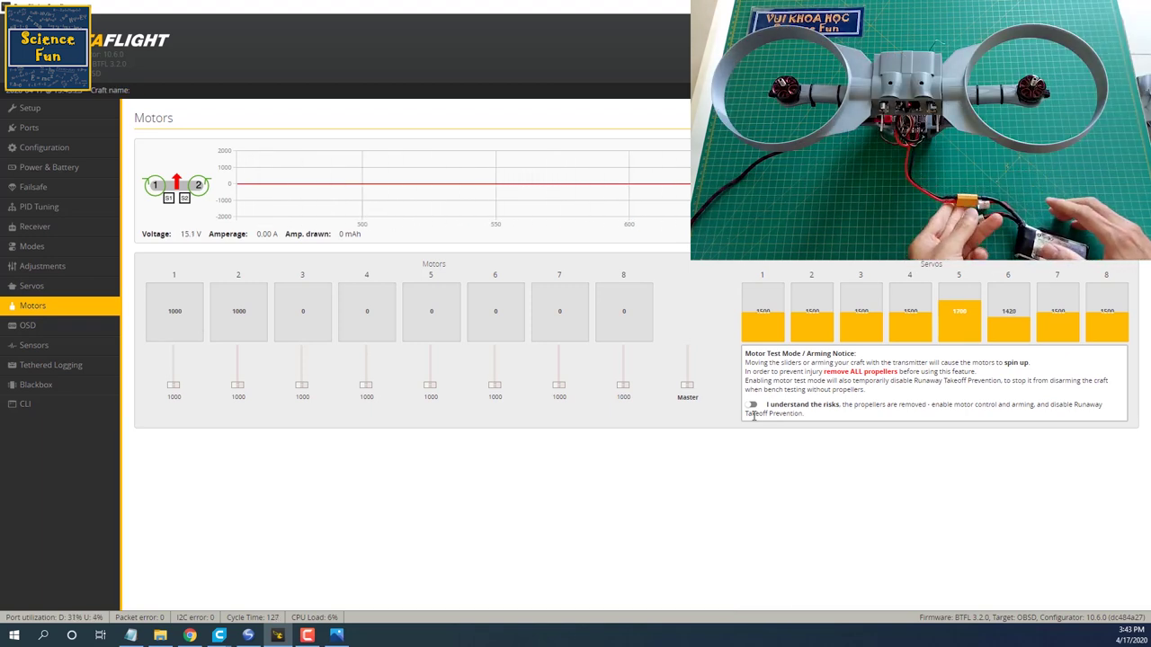
click(750, 405)
scroll(688, 387, up, 3)
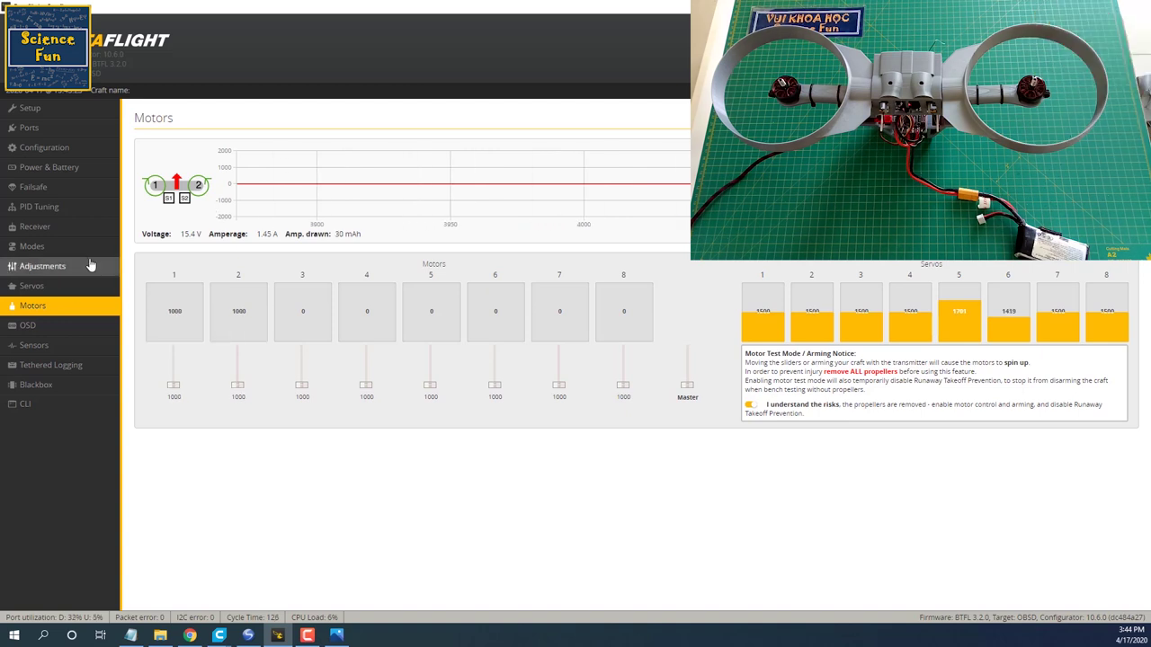
Step: Show Profile 1's PIDs on PID Tuning: Roll 40/40/30, Pitch 85/40/35, Yaw 70/45
click(45, 209)
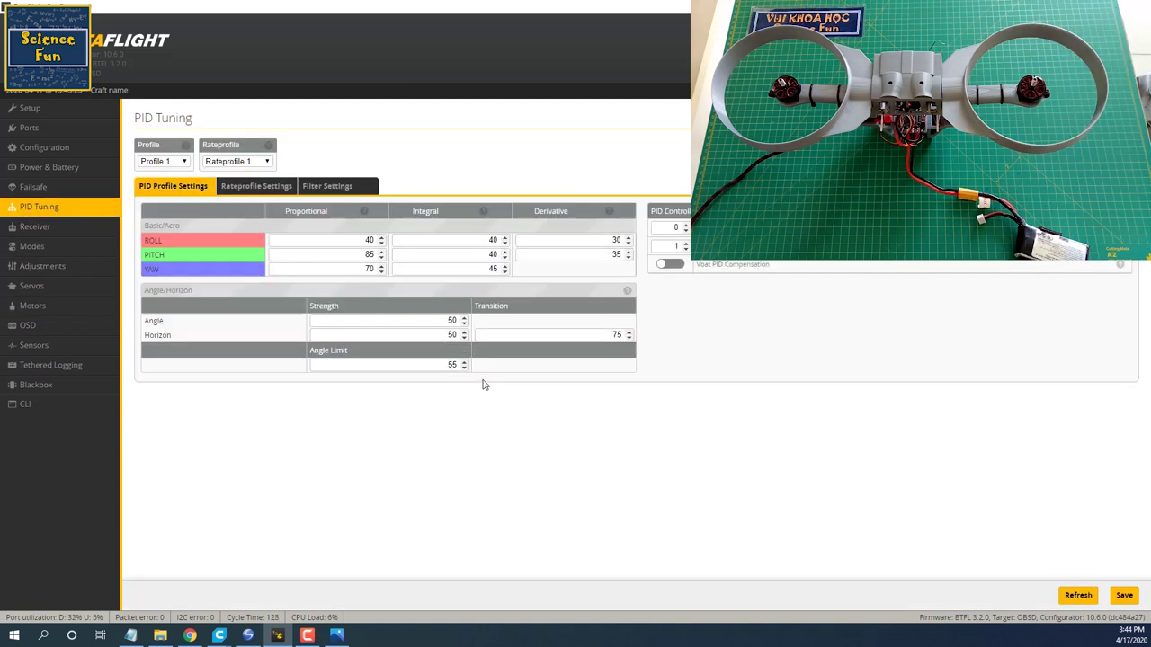